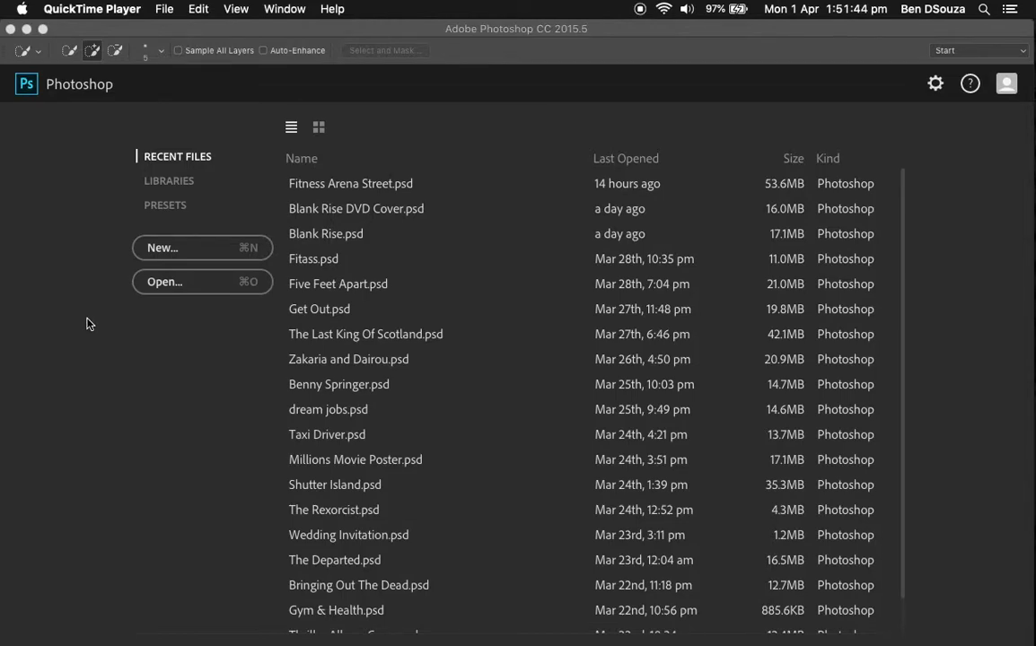
Create a new document 12 cm wide and 12 cm high at 300 pixels/inch.
left_click(169, 249)
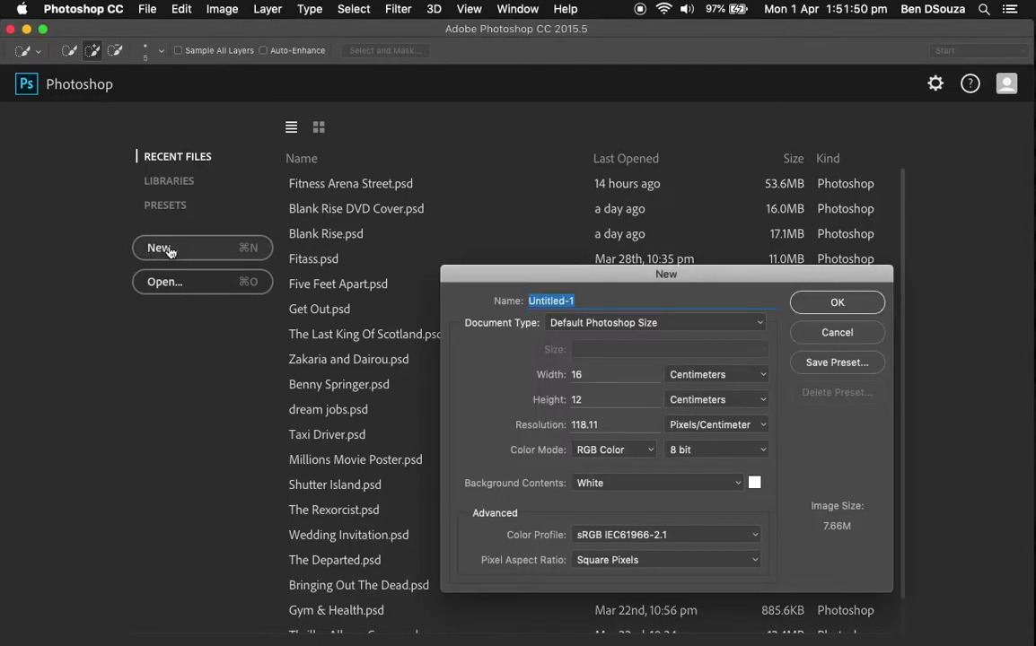
double_click(608, 375)
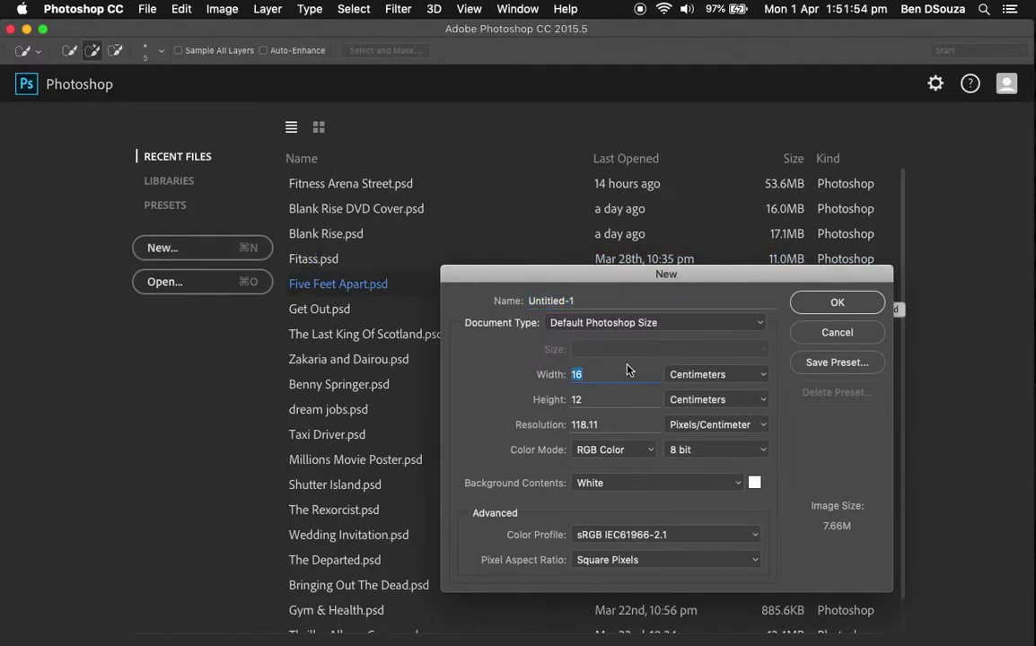
type("12")
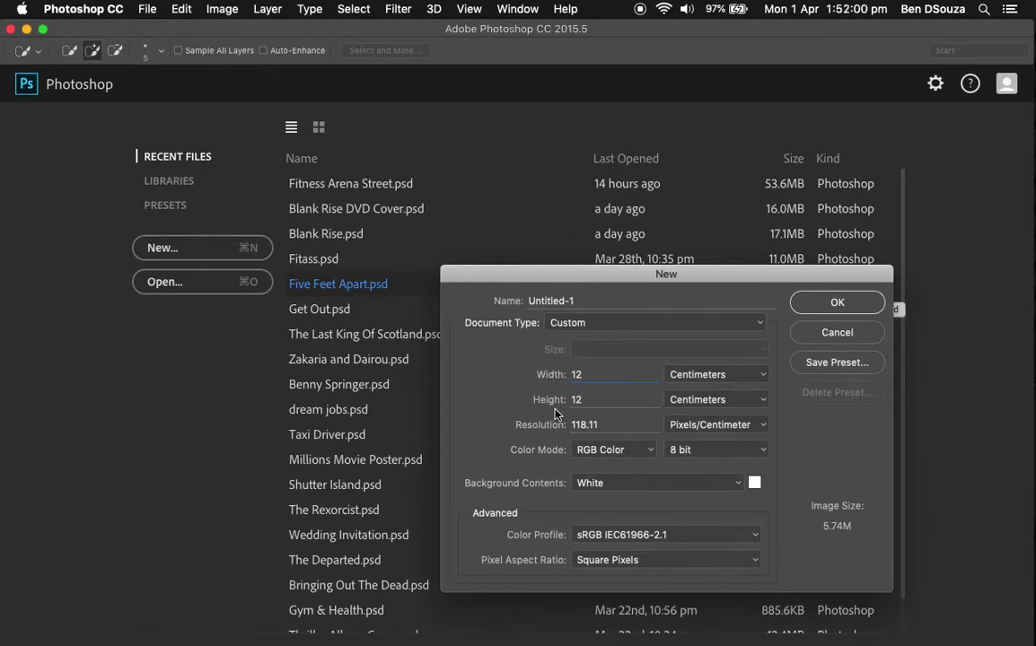
left_click(674, 425)
left_click(696, 410)
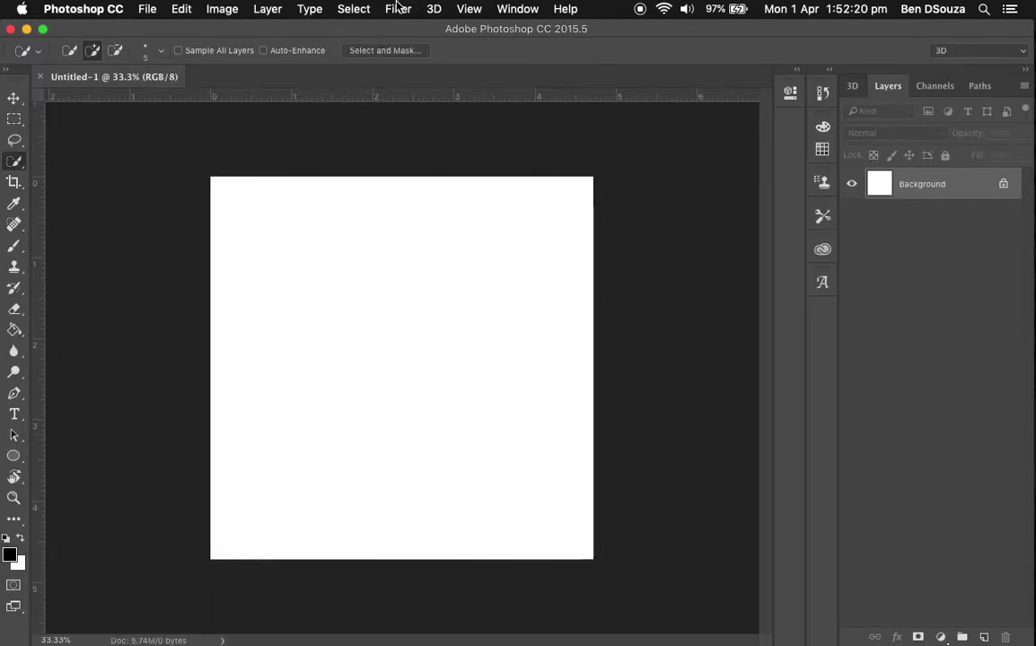
Add a horizontal guide at 6 cm through View > New Guide.
left_click(473, 7)
mouse_move(416, 6)
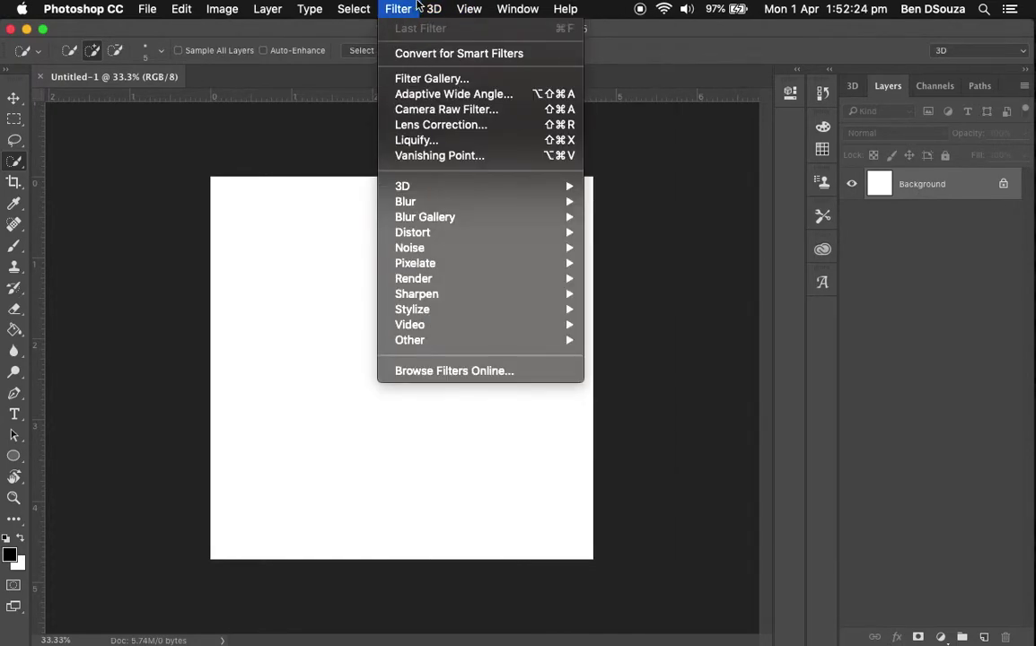
mouse_move(469, 8)
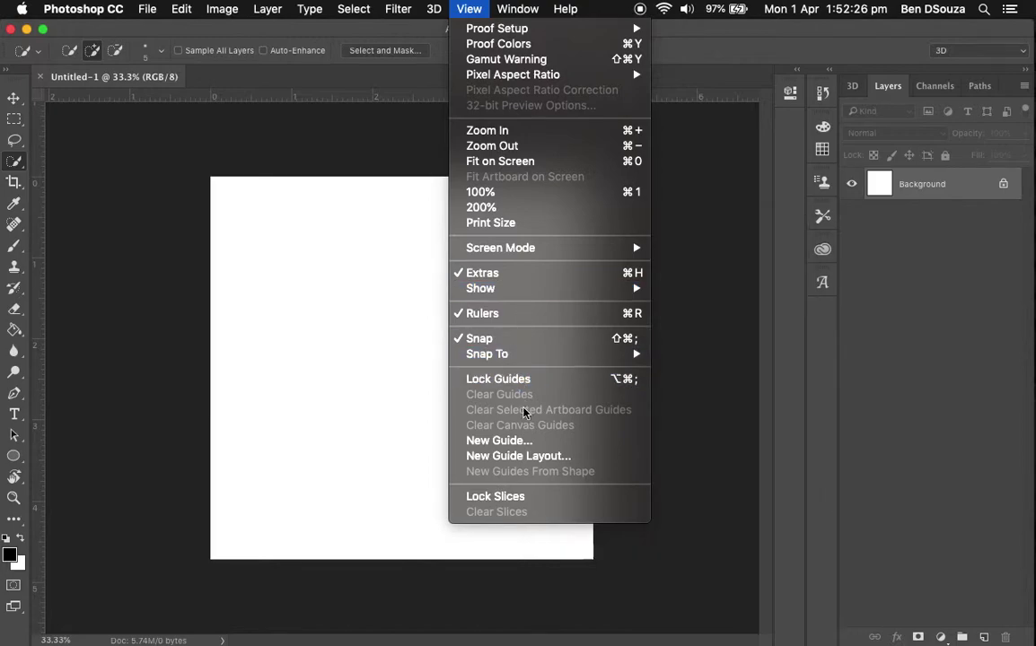
left_click(498, 441)
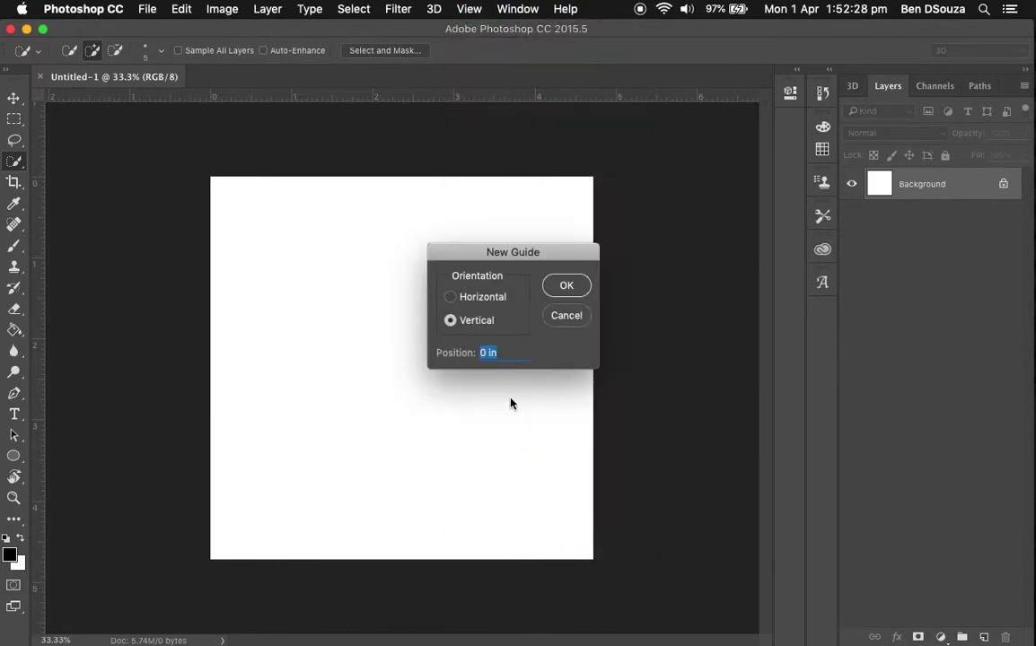
left_click(466, 299)
left_click(486, 331)
left_click(490, 298)
left_click(485, 321)
left_click(491, 297)
type("6 cm")
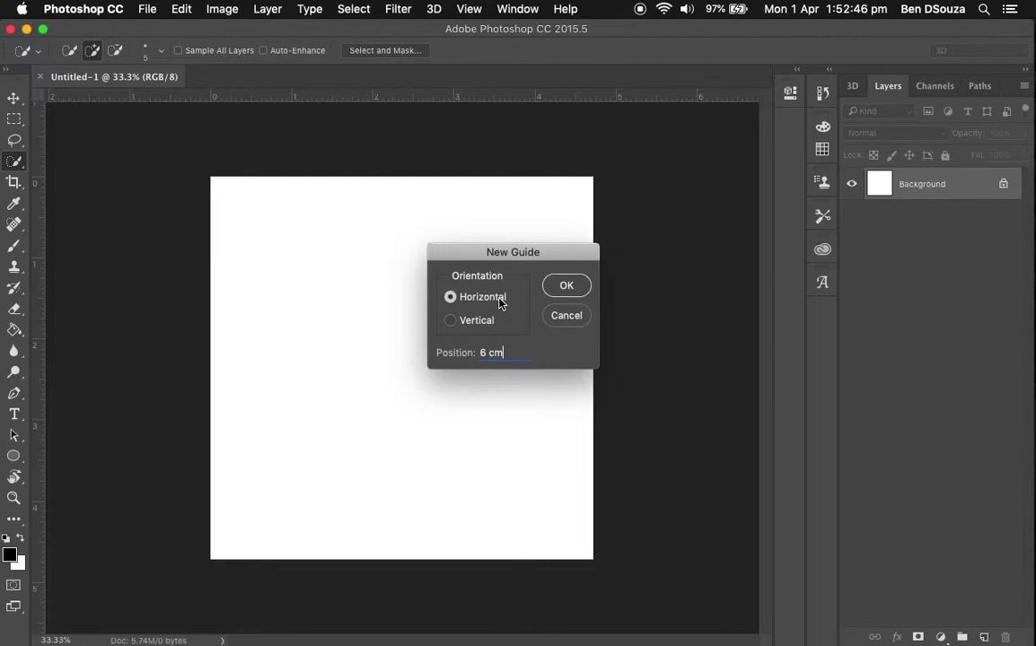
left_click(566, 284)
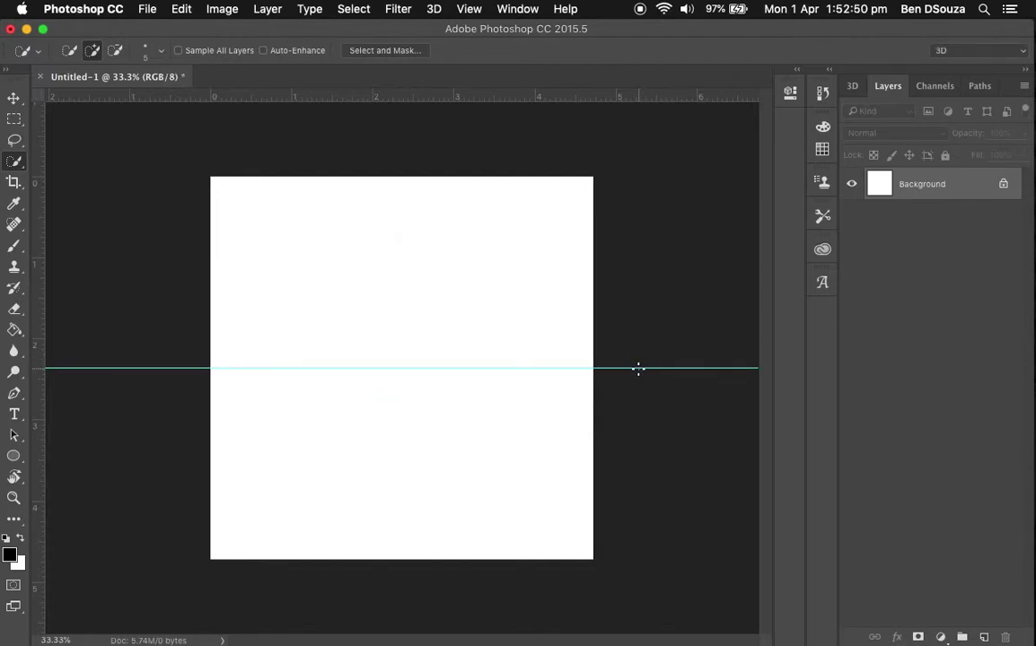
Add a vertical guide at 6 cm so the guides cross at the centre.
left_click(402, 8)
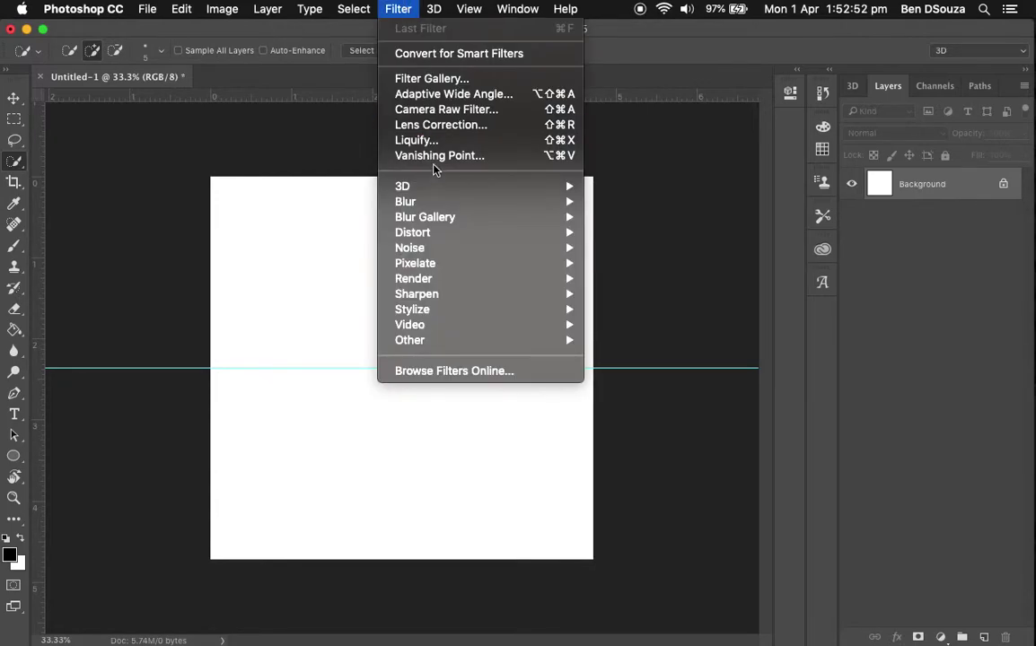
mouse_move(462, 7)
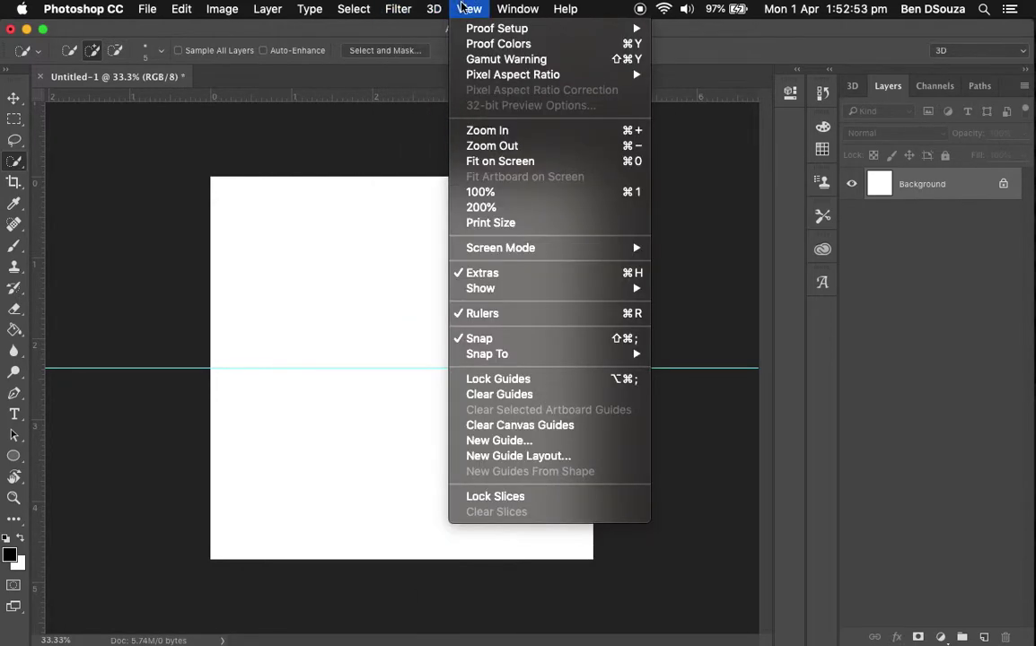
left_click(509, 441)
left_click(483, 328)
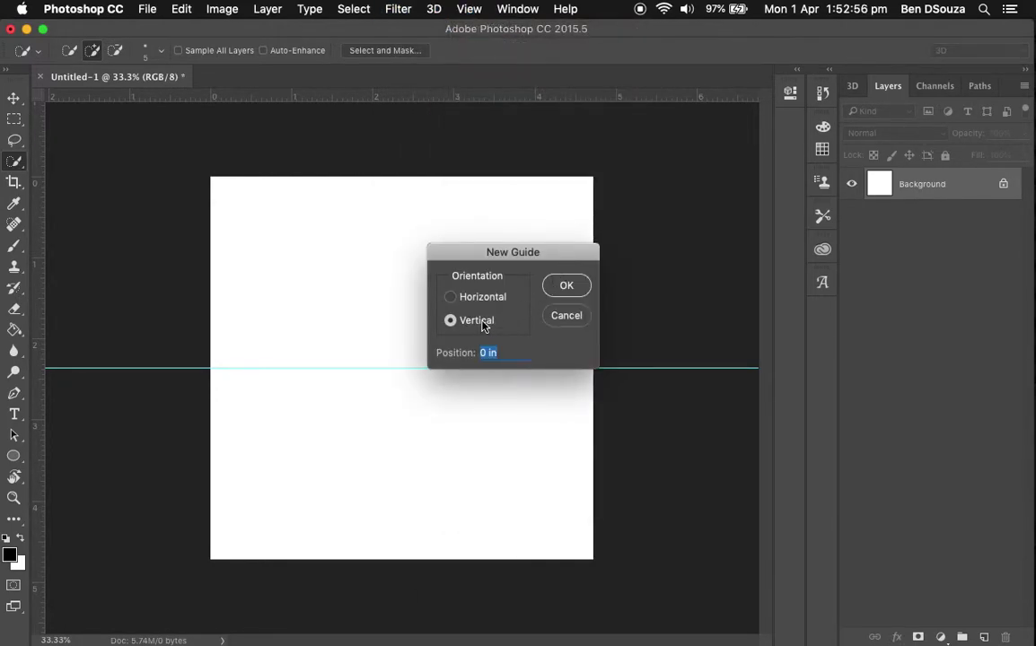
type("6 cm")
left_click(569, 285)
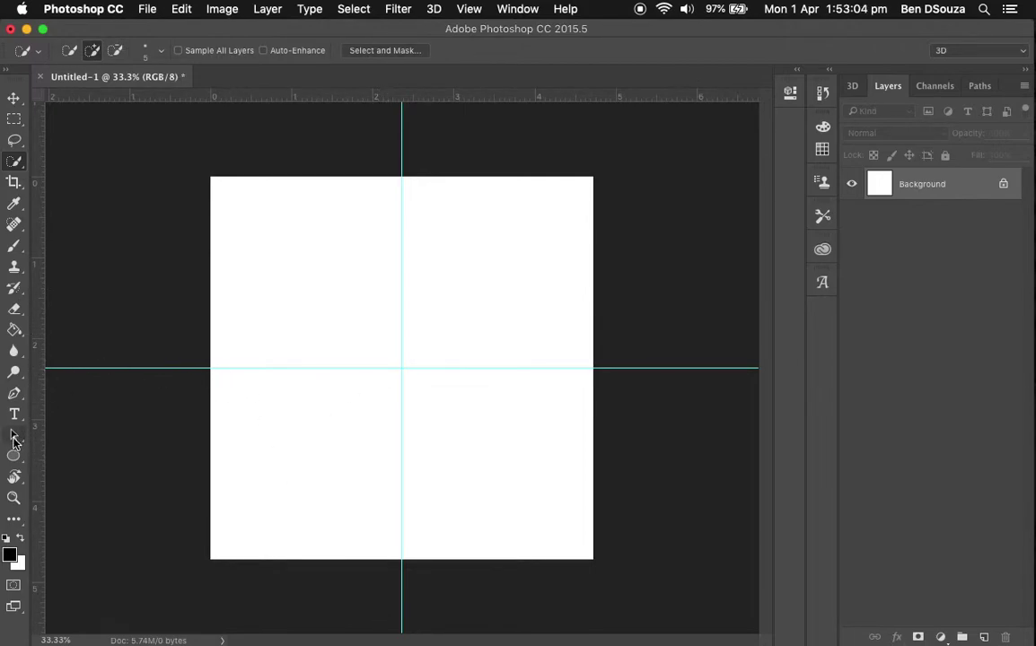
With the Ellipse Tool, draw a black ellipse outward from the guide crossing.
left_click_drag(16, 456, 13, 458)
left_click(345, 50)
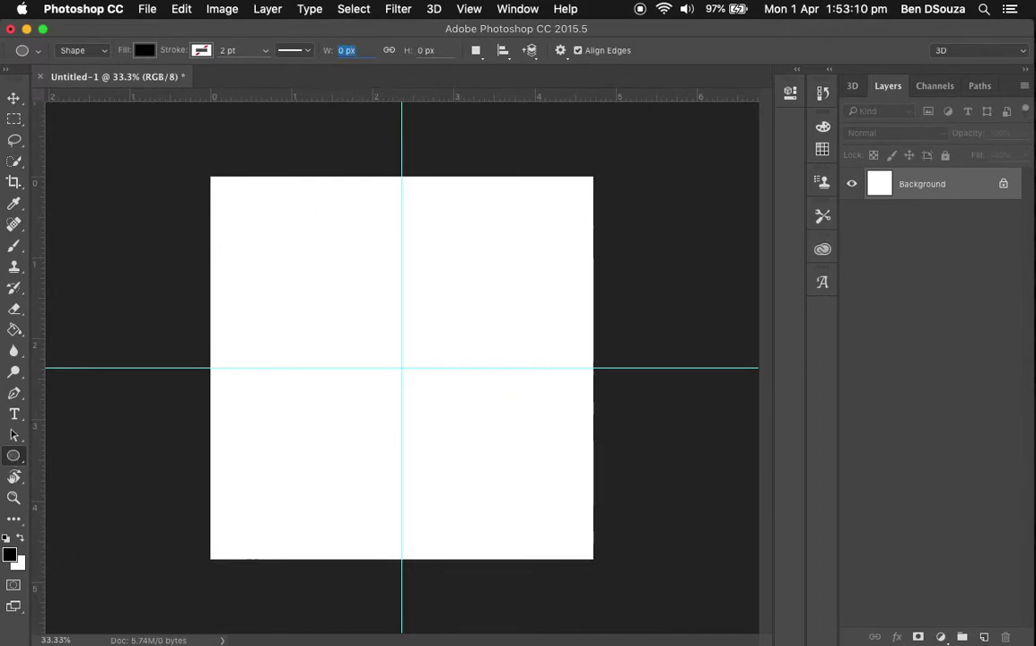
type("1")
left_click(14, 455)
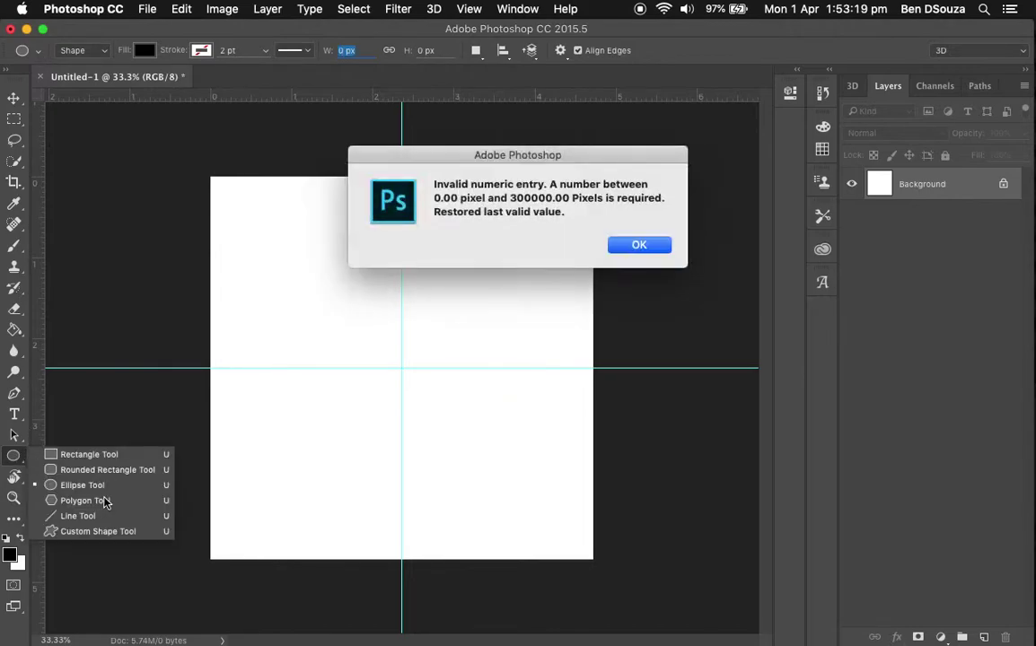
left_click(638, 245)
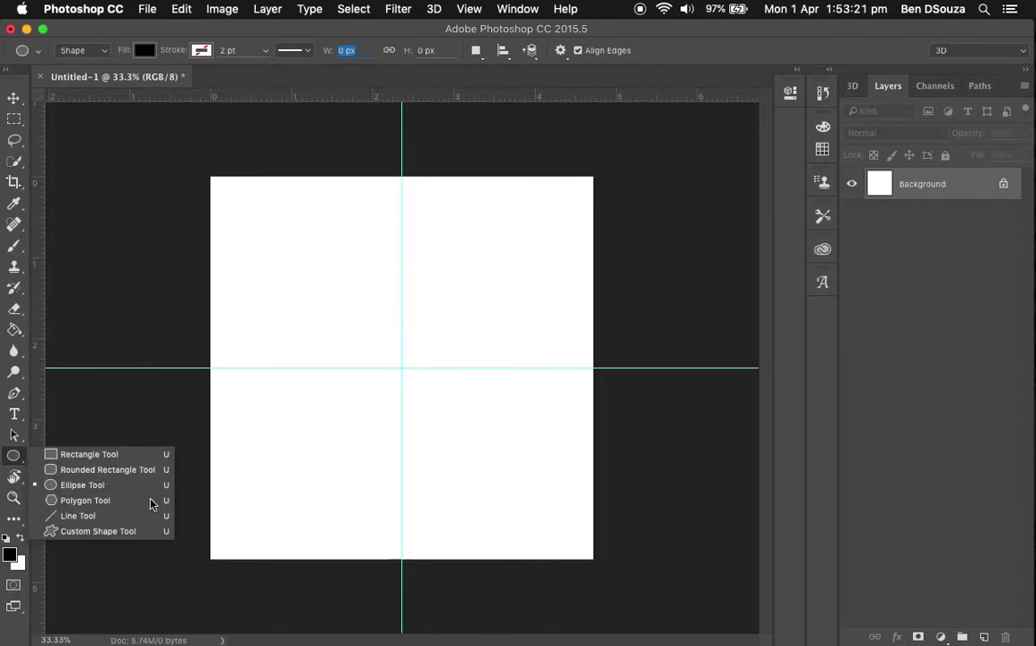
left_click(13, 460)
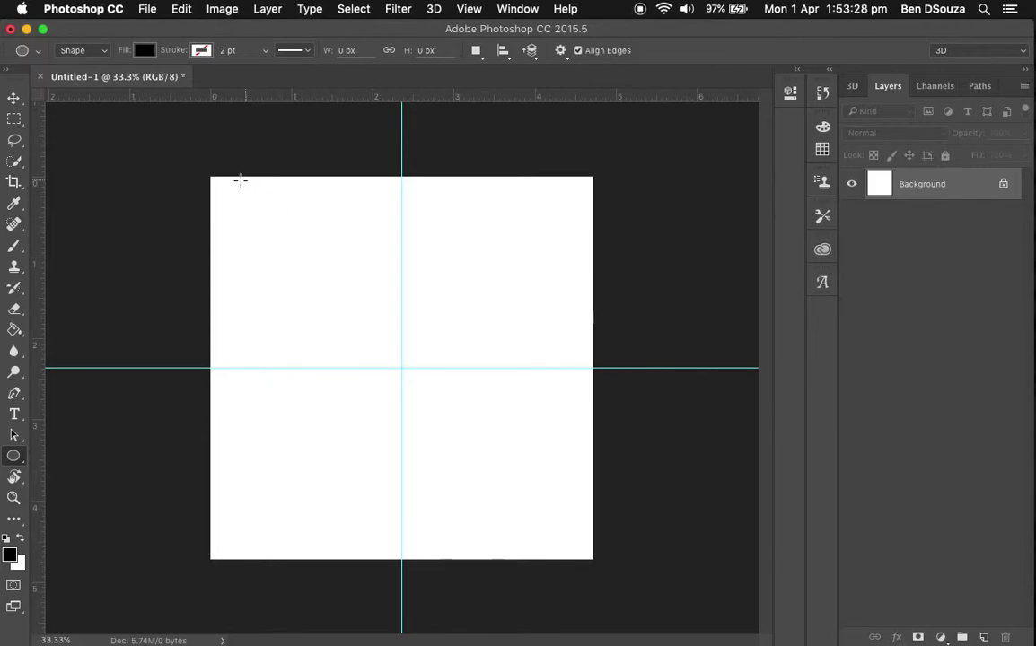
left_click_drag(234, 176, 404, 334)
key("super+z")
left_click(14, 119)
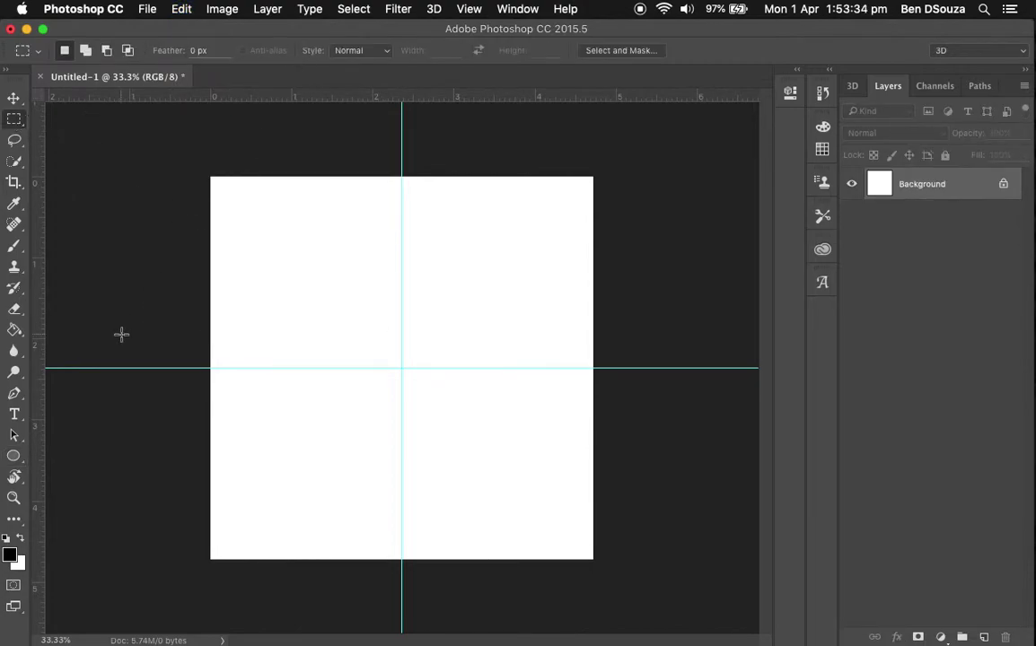
left_click(13, 456)
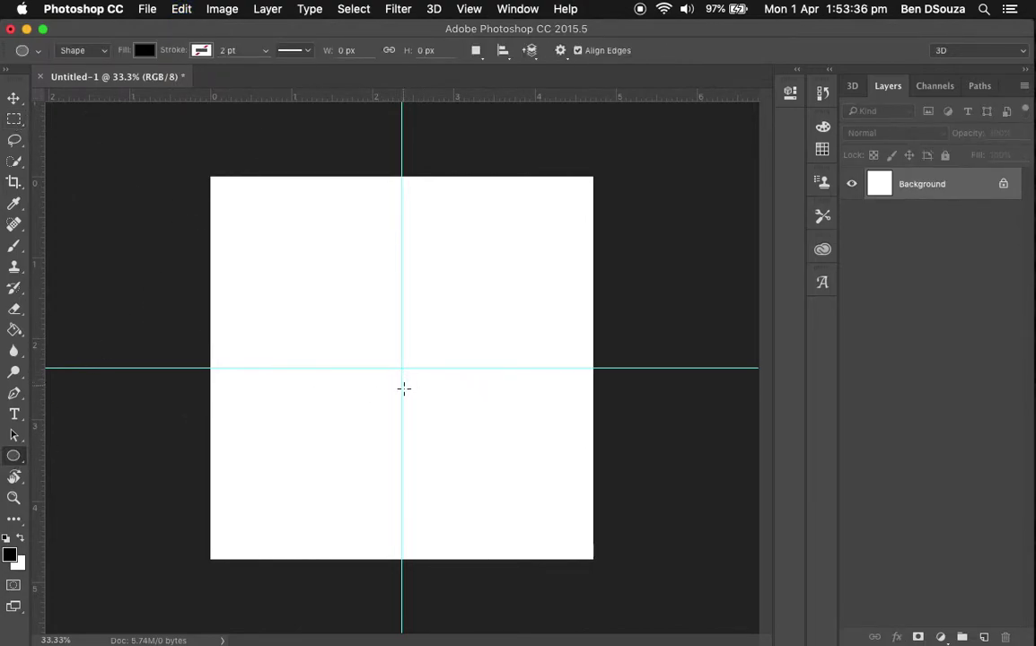
left_click_drag(402, 390, 592, 220)
Free-transform the ellipse so its edges meet all four canvas edges, then commit.
key("super+t")
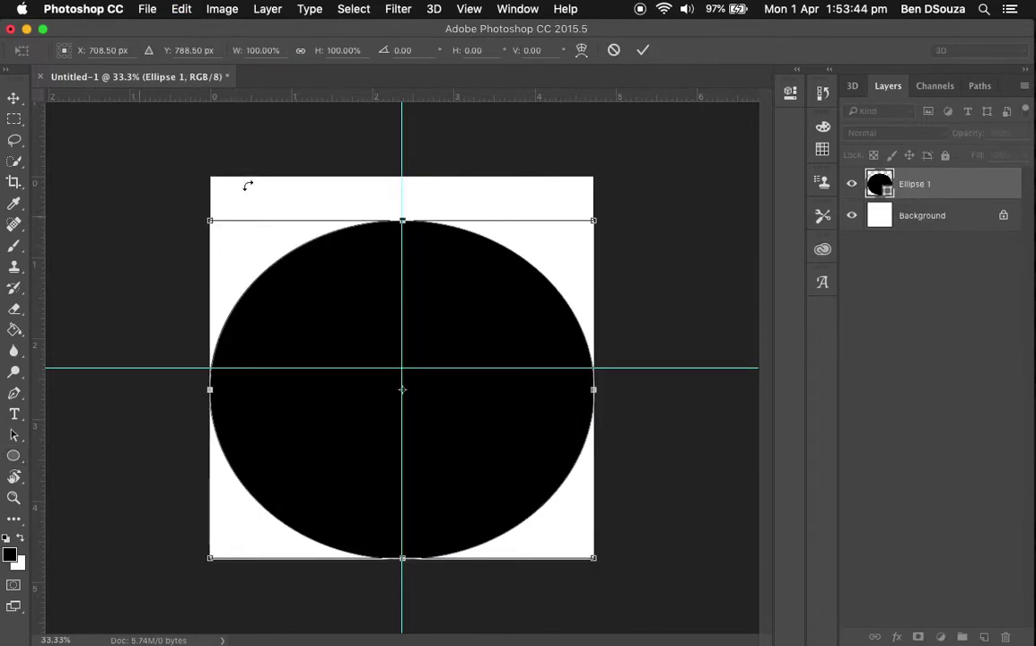
left_click_drag(404, 215, 405, 176)
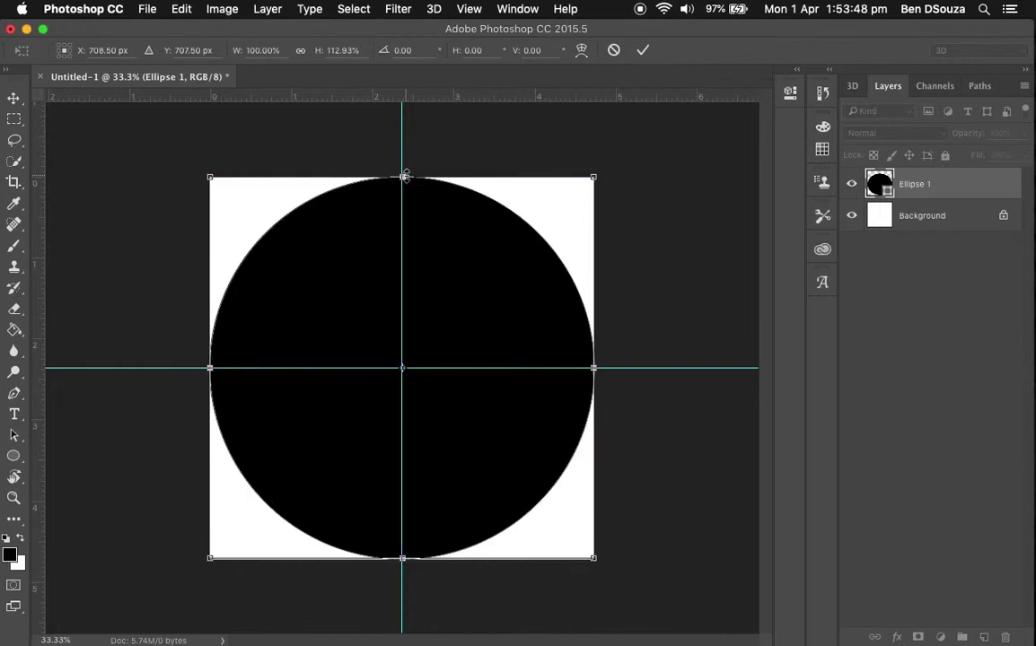
left_click_drag(209, 367, 206, 368)
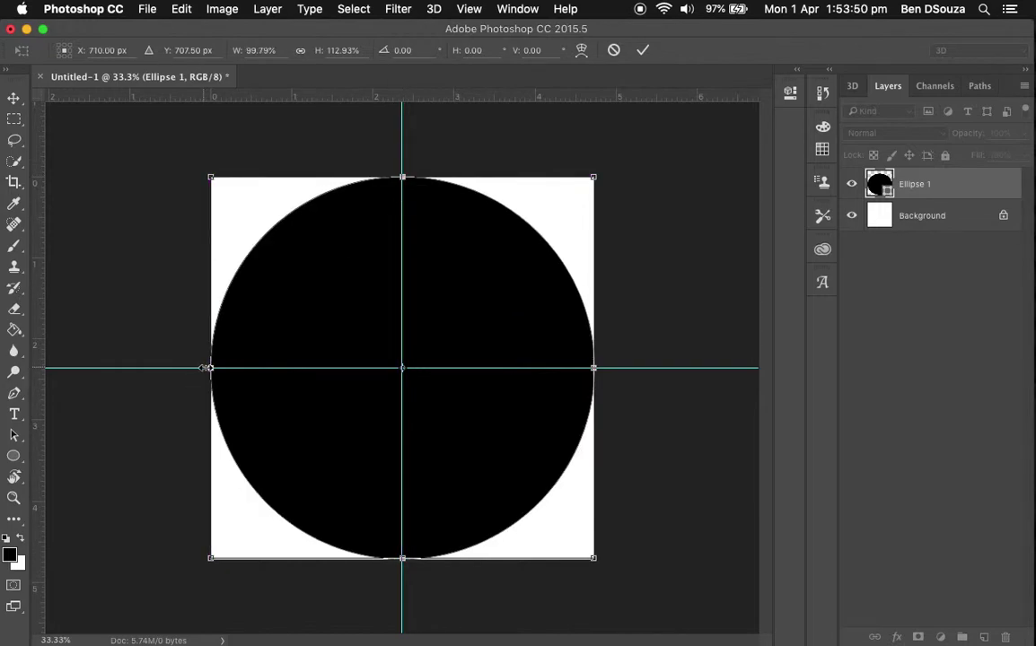
left_click_drag(597, 366, 600, 368)
left_click_drag(406, 557, 405, 559)
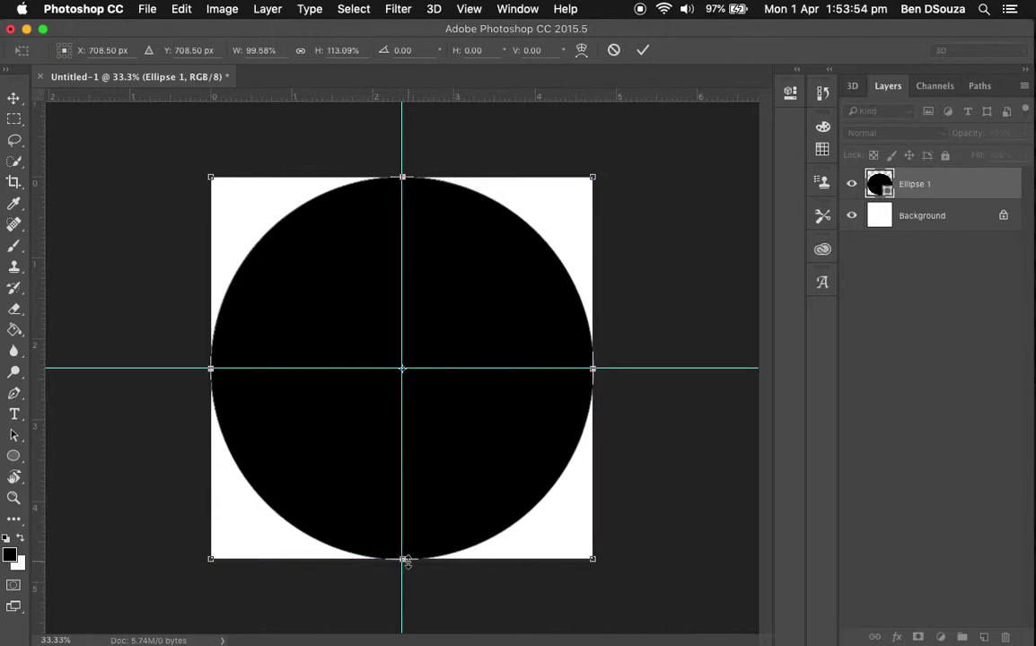
key("Return")
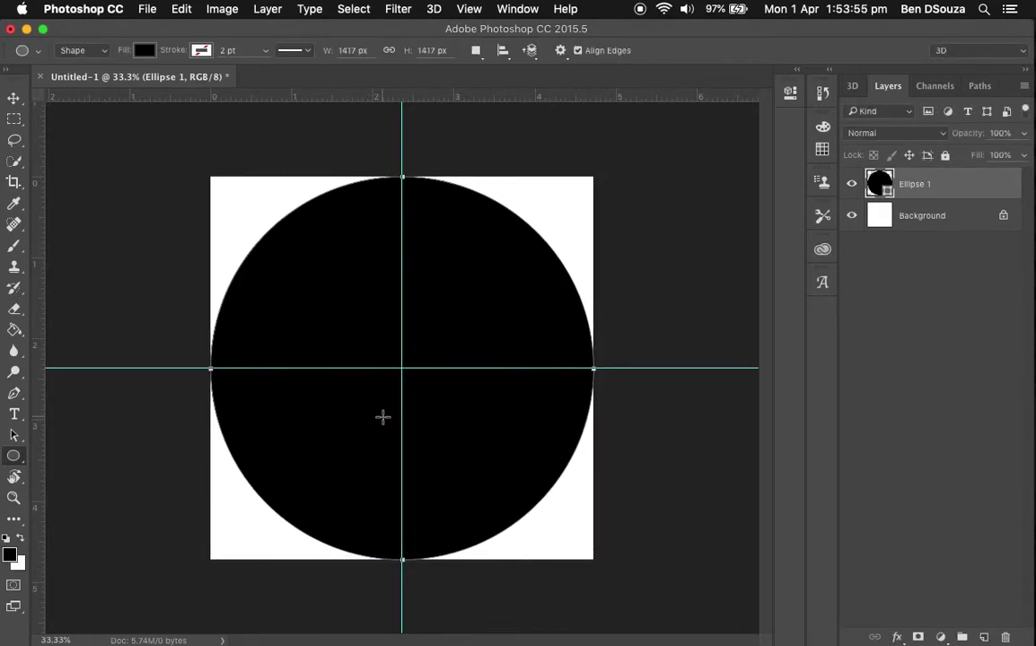
Set Ellipse 1's fill to orange from the recently used colours.
left_click(145, 52)
left_click(808, 180)
left_click(146, 53)
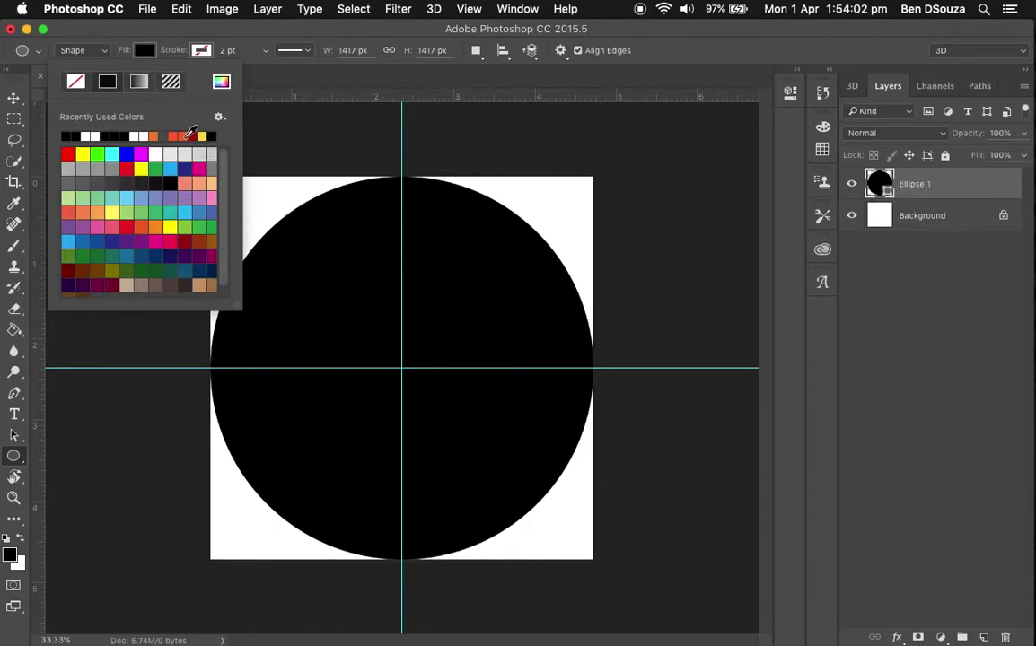
left_click(179, 136)
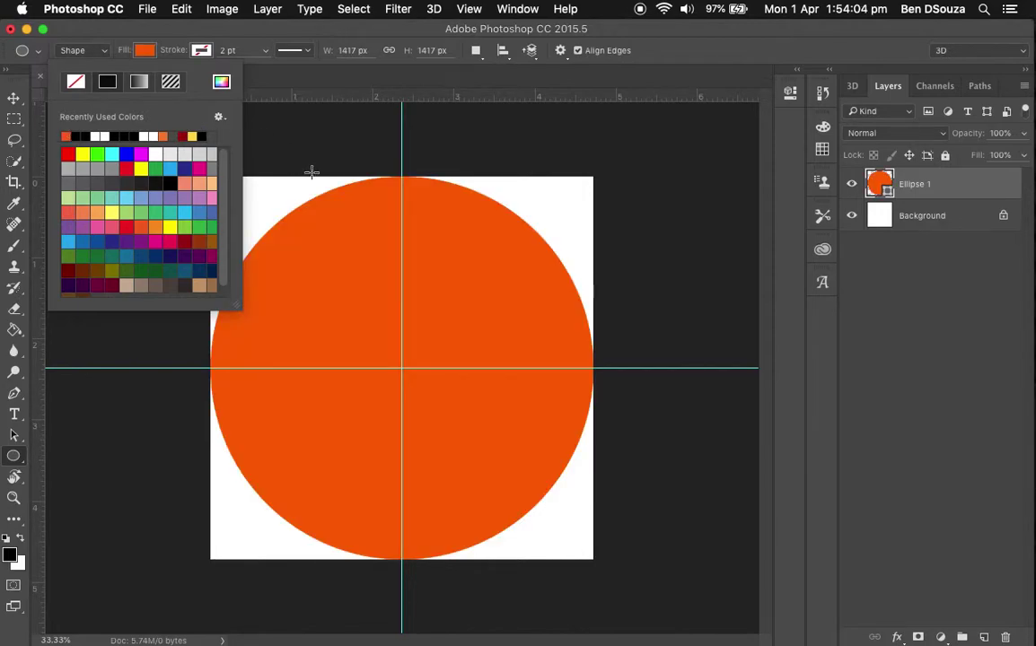
left_click(276, 149)
Hide and reshow the white Background layer to preview transparency.
left_click(934, 220)
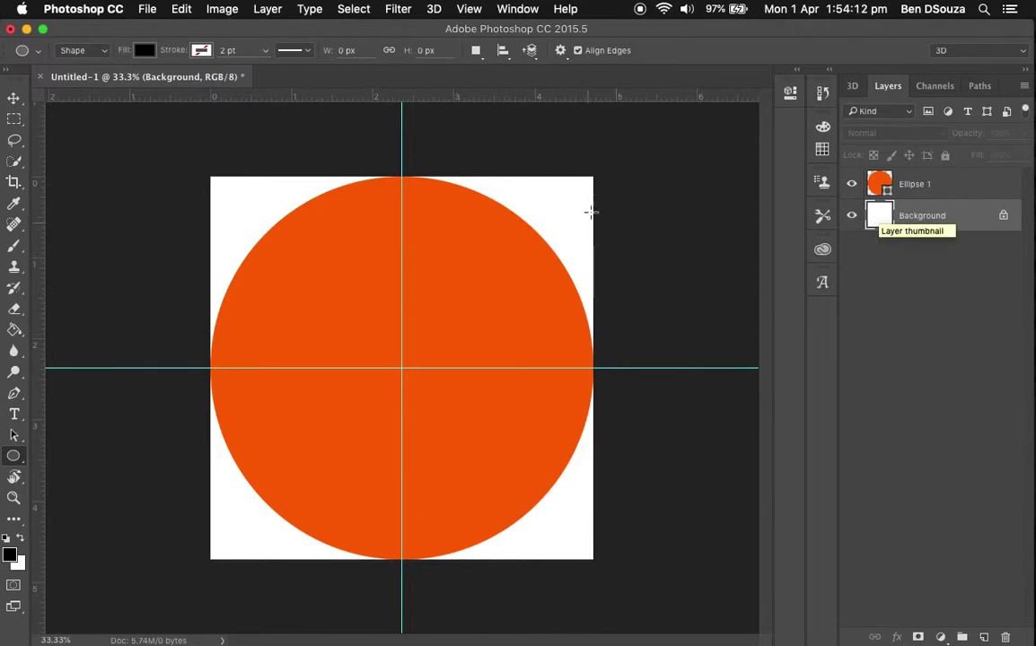
left_click(945, 194)
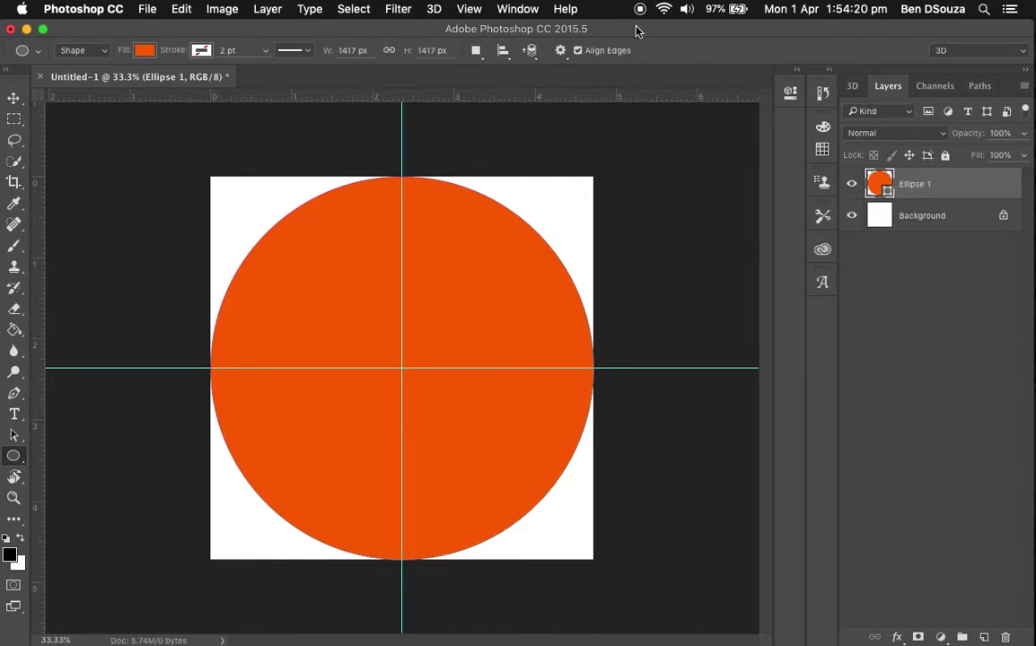
left_click(851, 216)
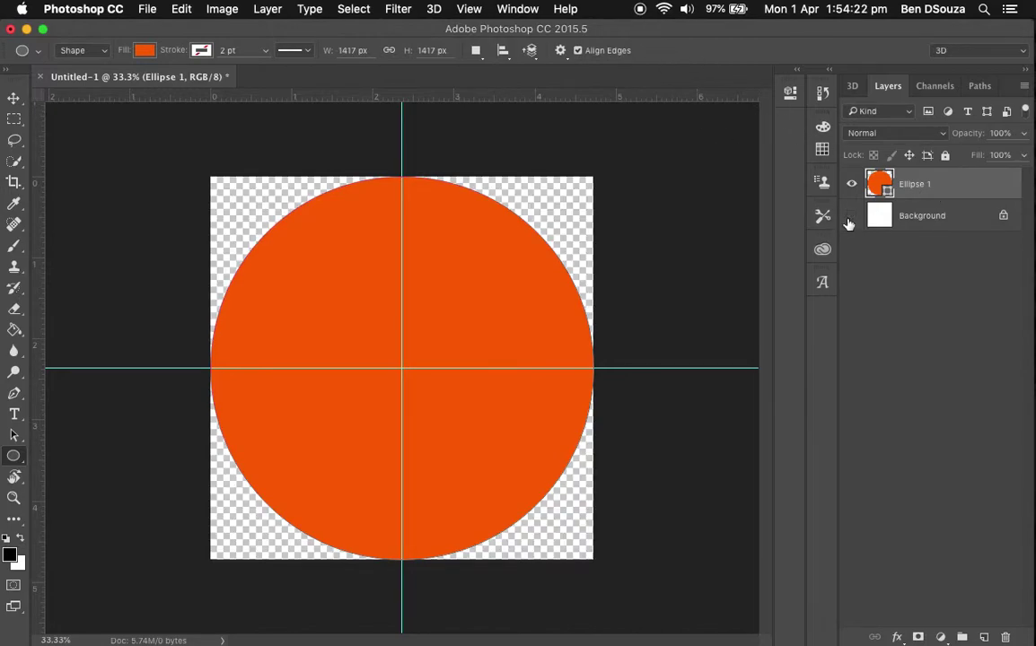
left_click(850, 216)
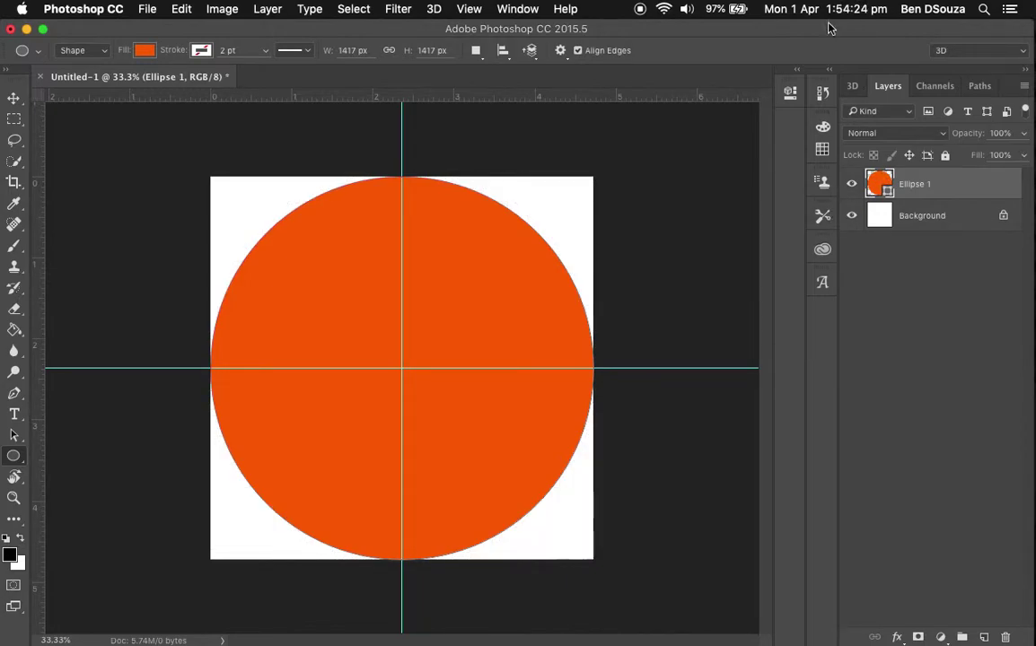
Drop the graduate JPG from the desktop onto the canvas and stretch it to cover it.
left_click_drag(786, 31, 709, 29)
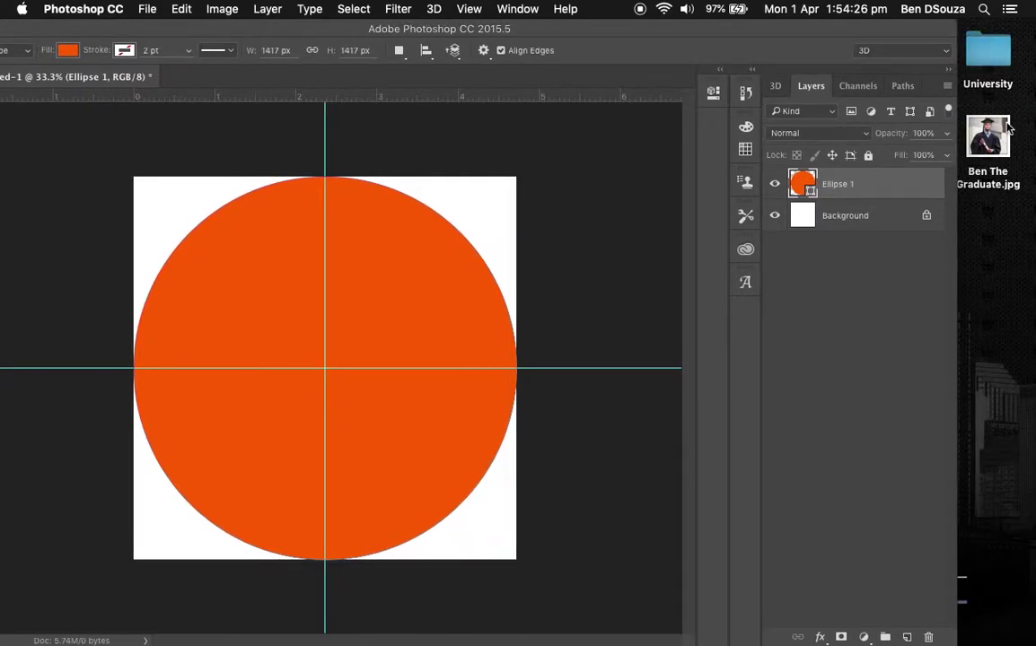
left_click_drag(996, 144, 391, 356)
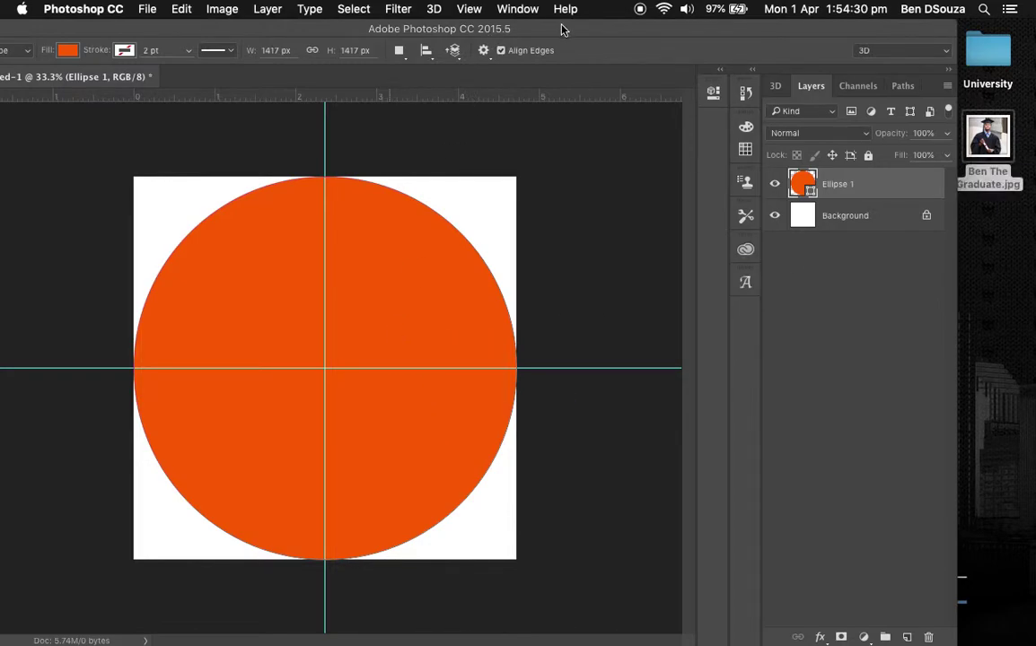
left_click_drag(562, 34, 680, 27)
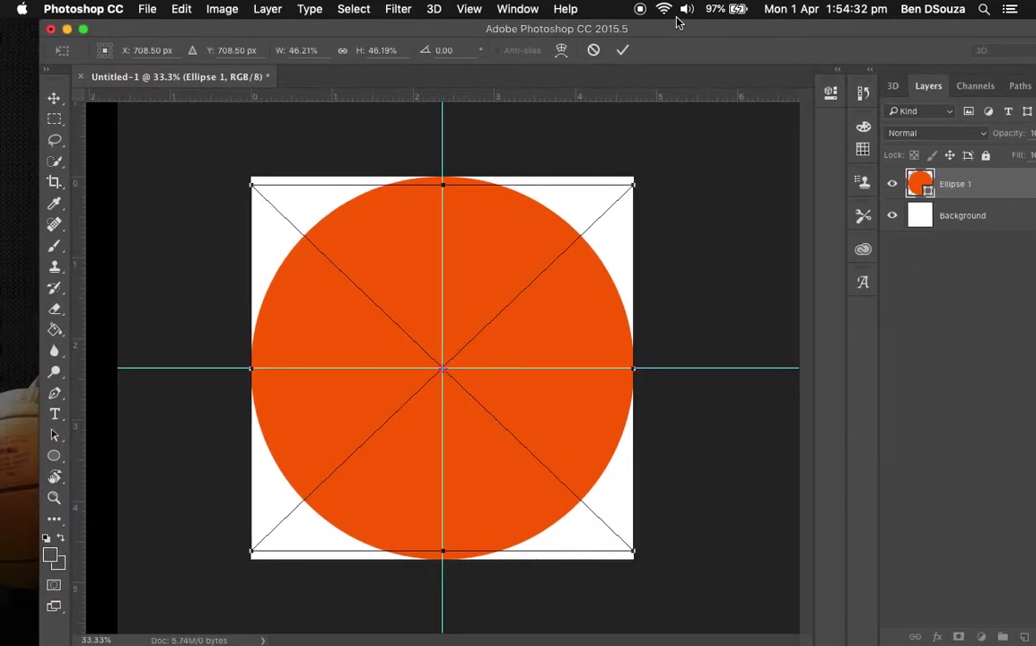
left_click_drag(632, 182, 630, 178)
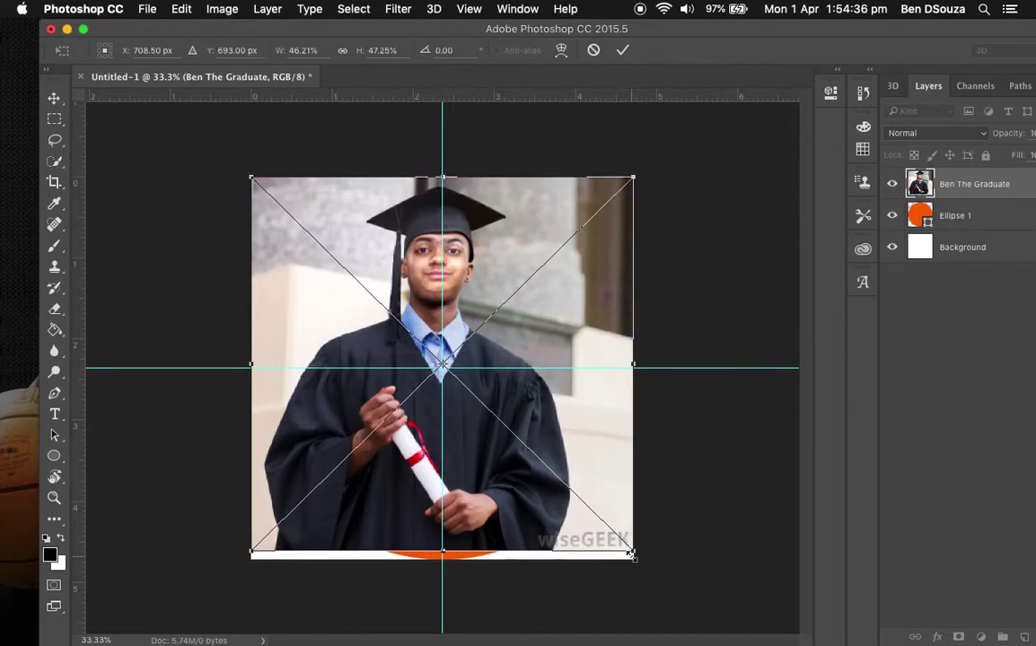
left_click_drag(631, 551, 632, 566)
key("Return")
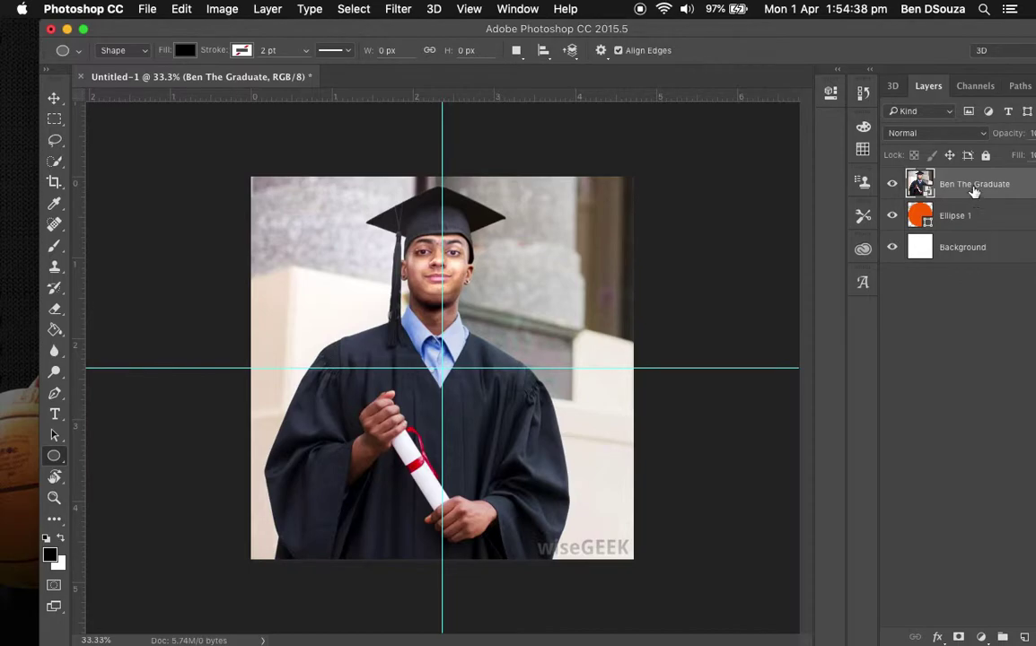
Make the photo layer a clipping mask over the Ellipse 1 circle.
right_click(975, 189)
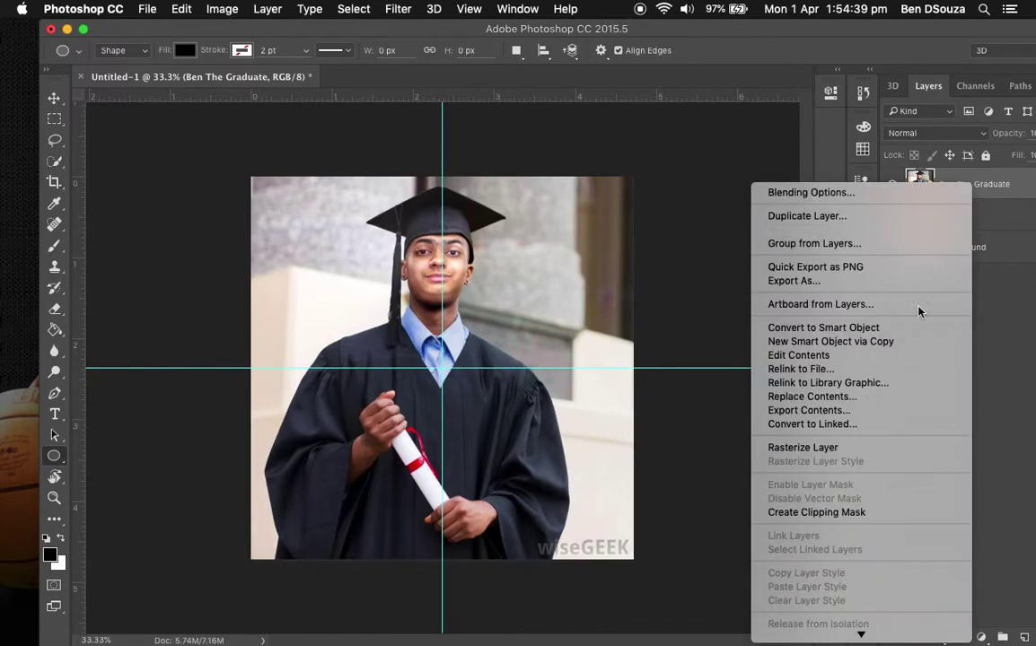
left_click(1013, 193)
right_click(1013, 193)
scroll(858, 280, "down", 5)
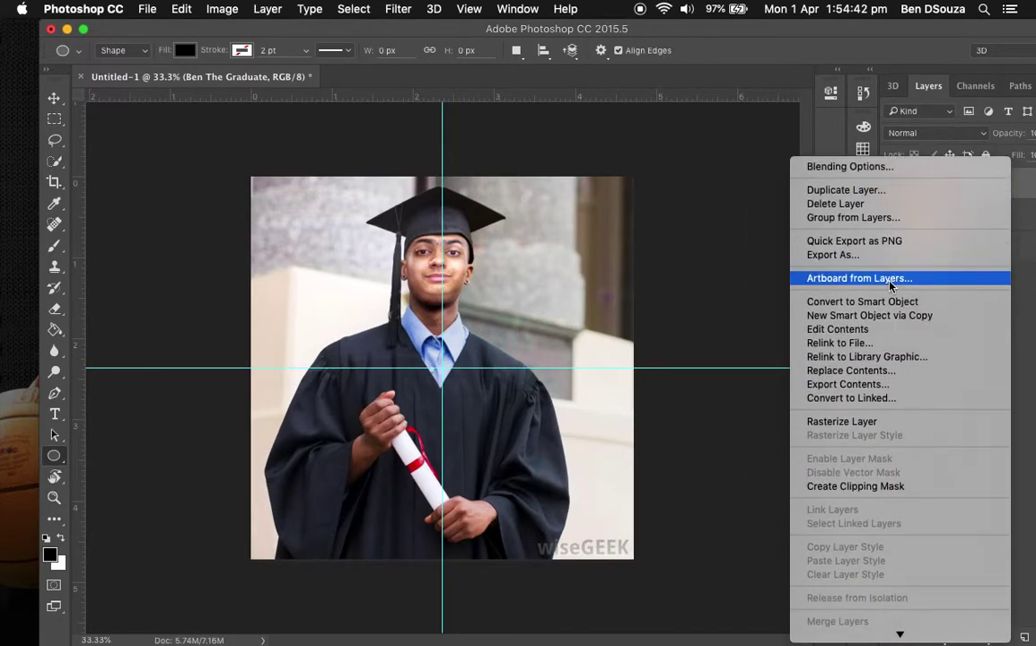
left_click(878, 363)
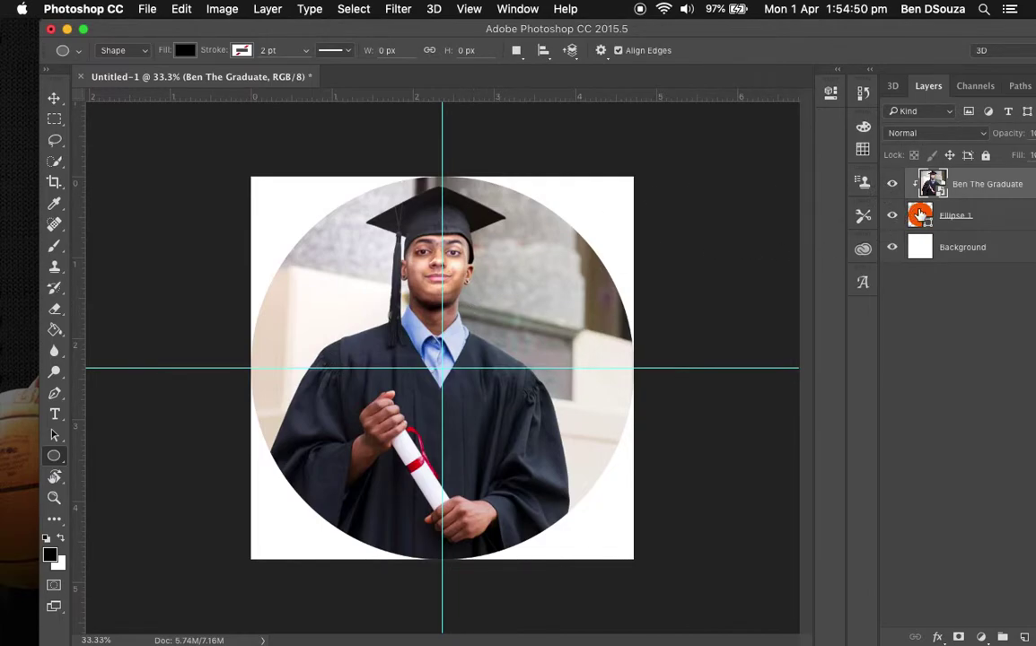
Change Ellipse 1's fill from orange to white.
left_click(920, 213)
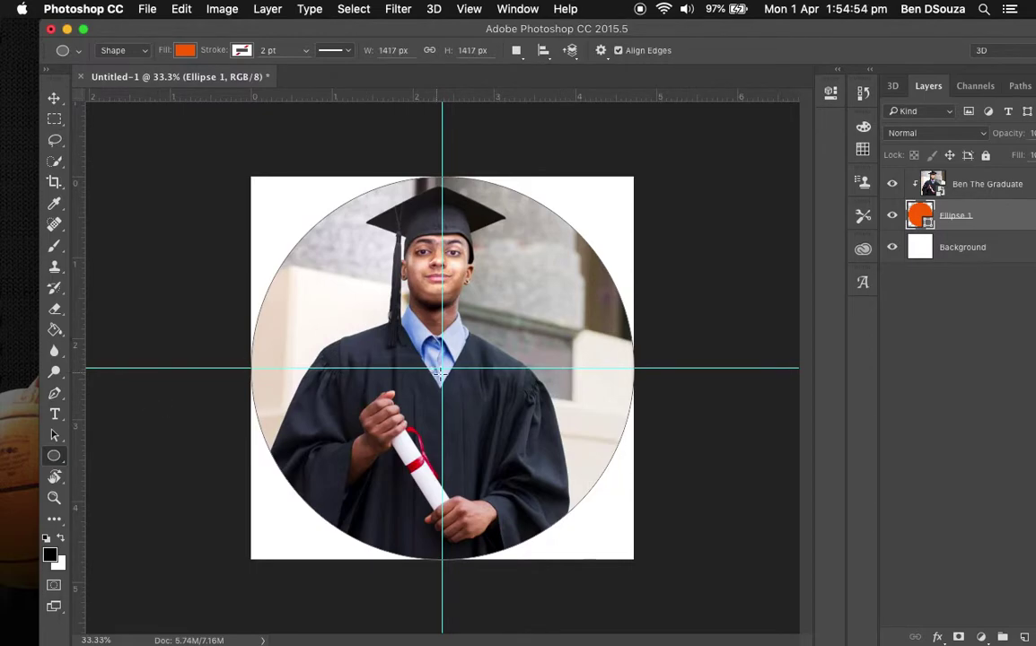
left_click(185, 50)
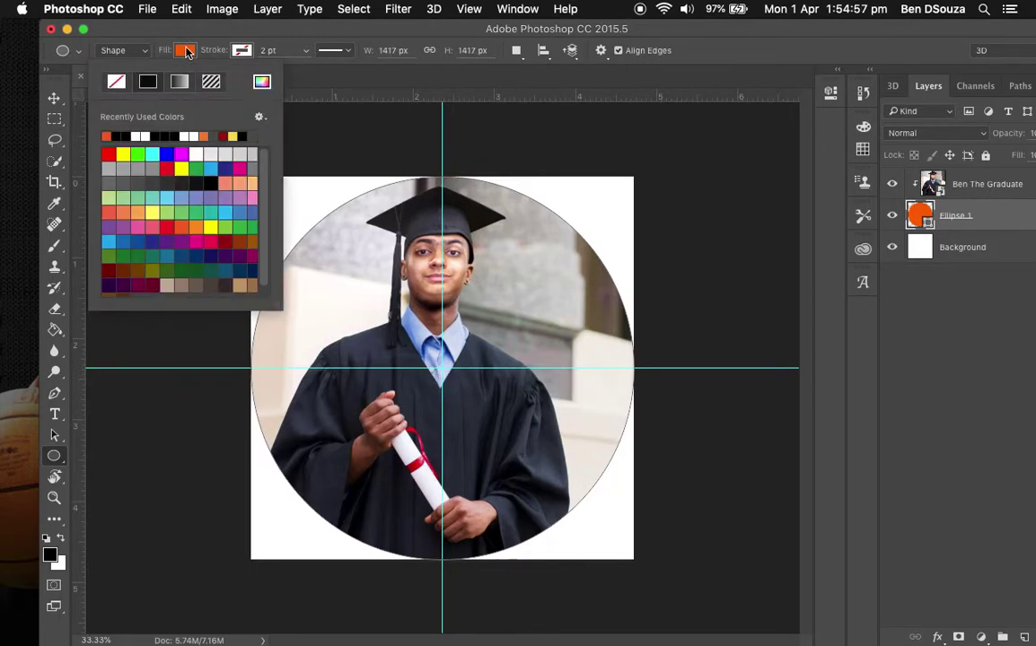
left_click(143, 135)
key("Return")
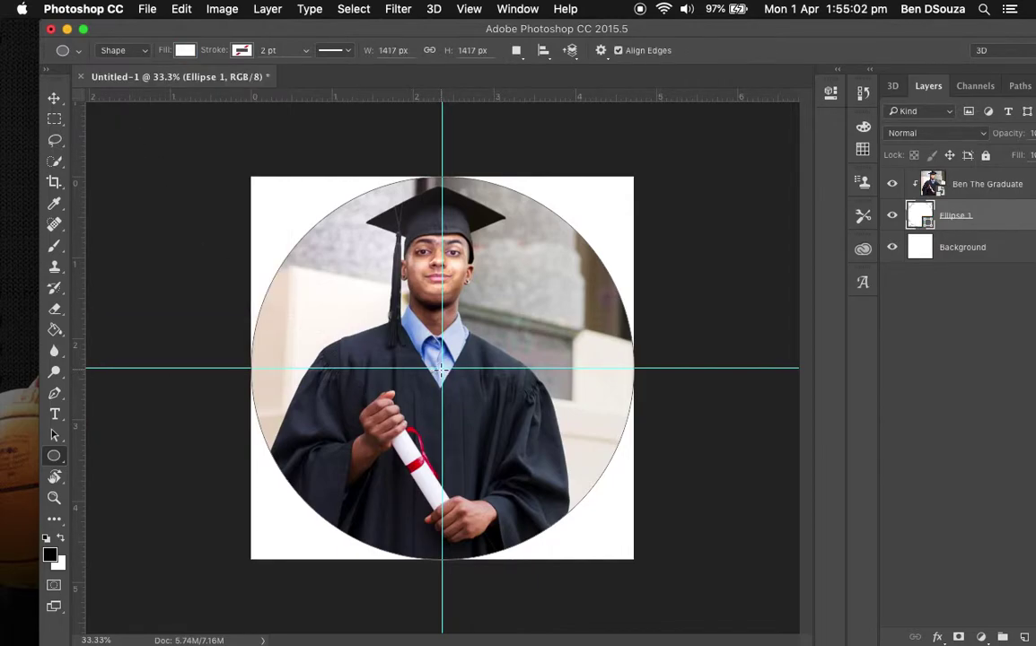
key("shift")
left_click(966, 247)
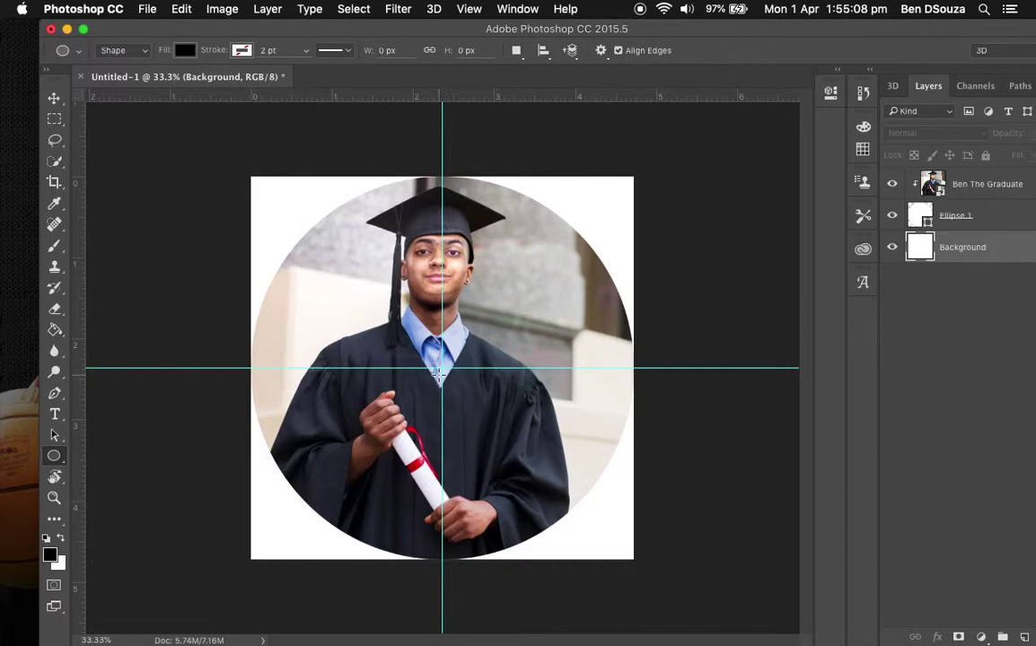
Draw a small white-filled Ellipse 2 and move it to the top of the layers.
mouse_move(441, 368)
left_mouse_down()
mouse_move(468, 353)
mouse_move(466, 334)
mouse_move(478, 335)
left_mouse_up()
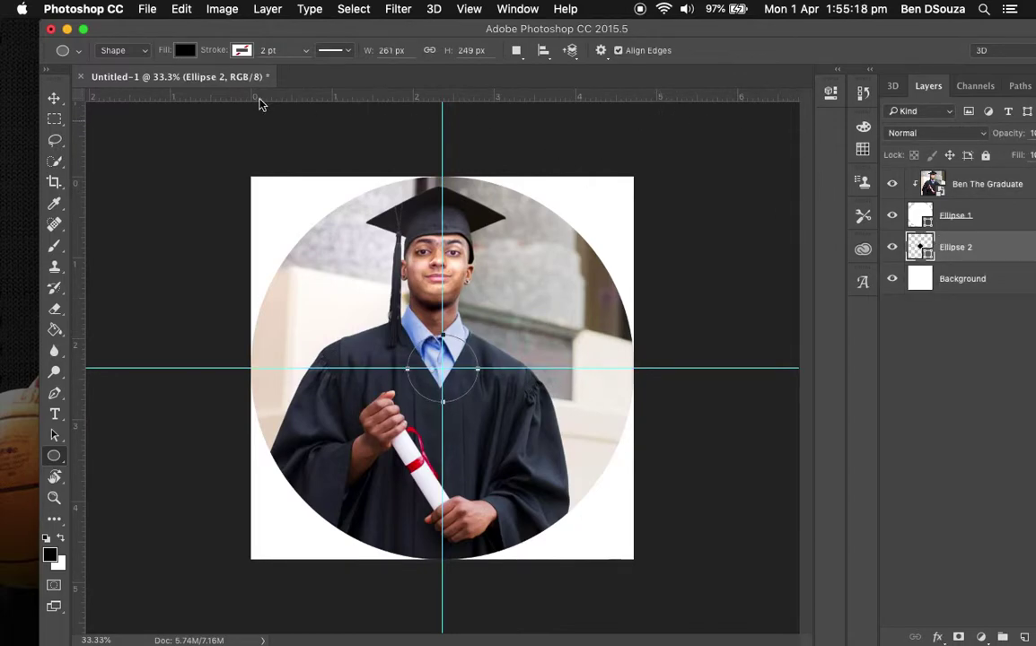
left_click(183, 50)
left_click(107, 136)
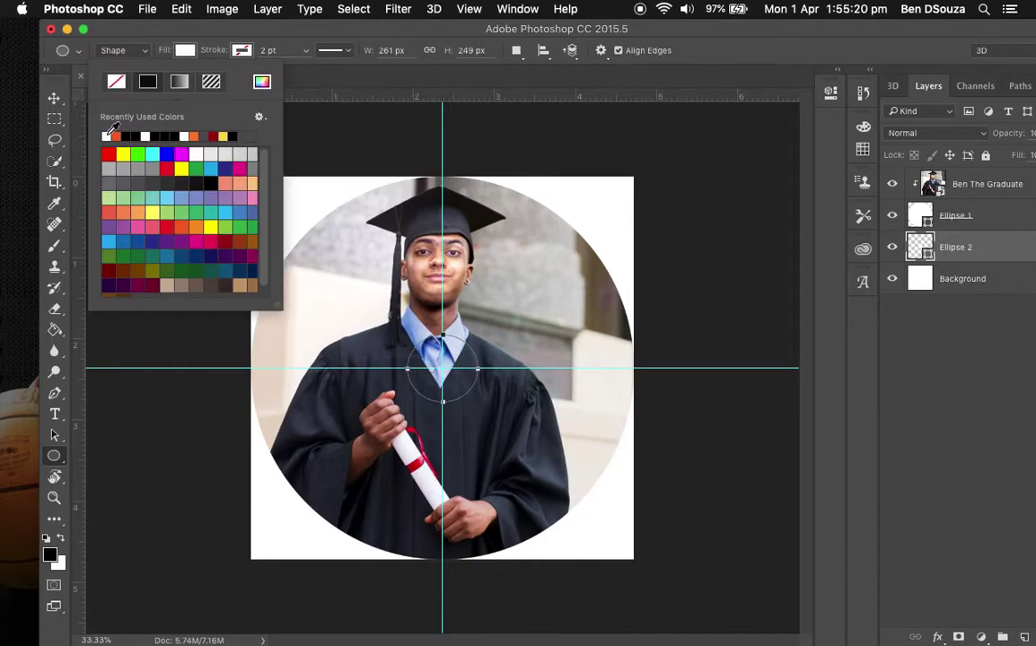
key("Return")
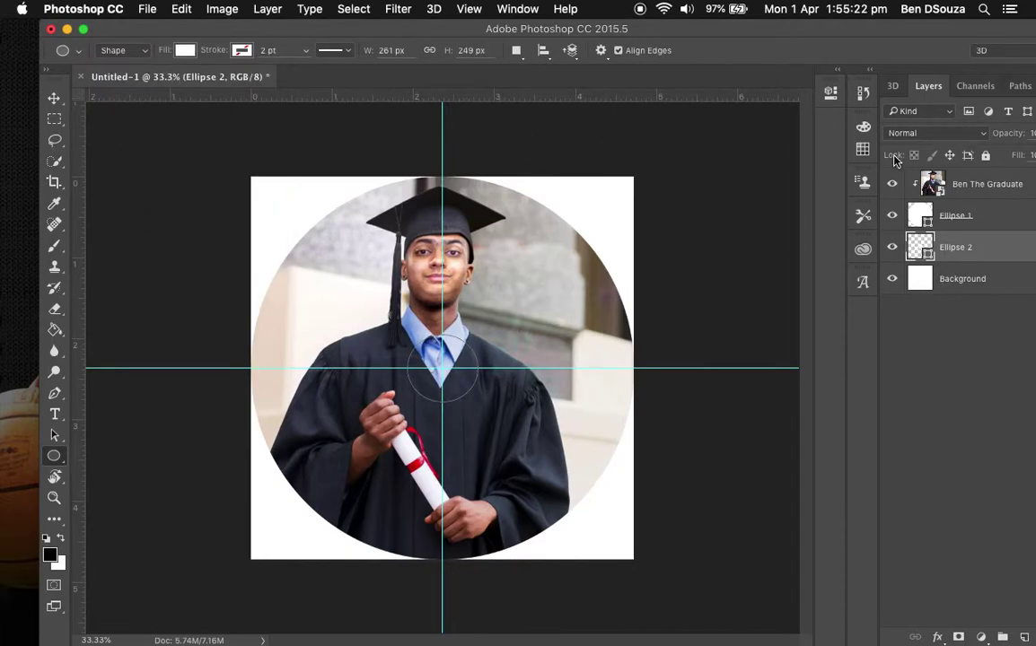
left_click_drag(968, 245, 988, 173)
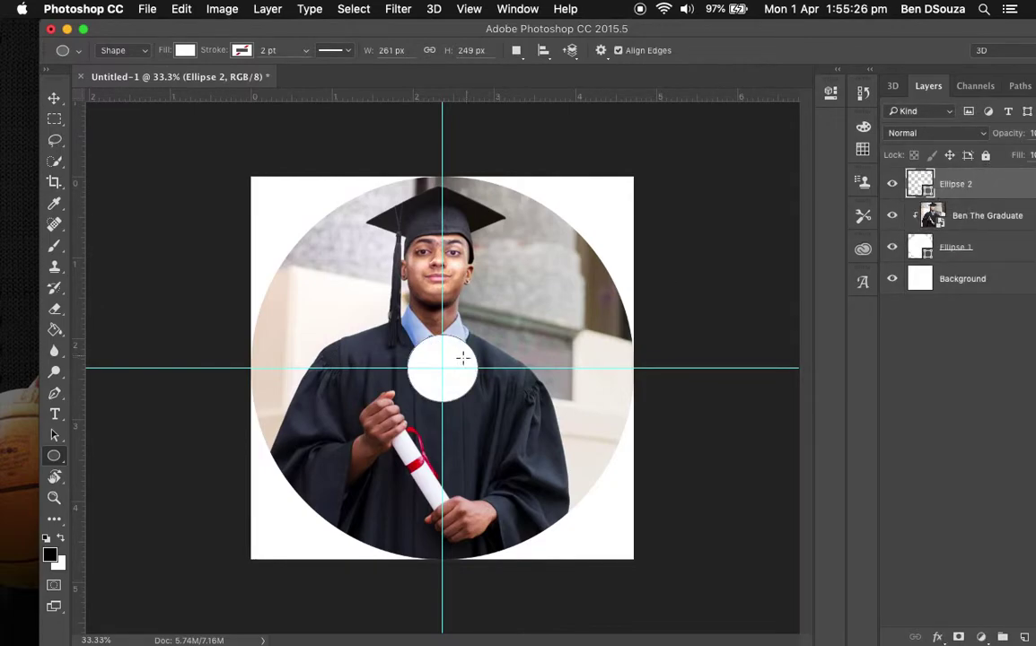
Enlarge Ellipse 2 slightly and centre it on the guide crossing.
key("super+t")
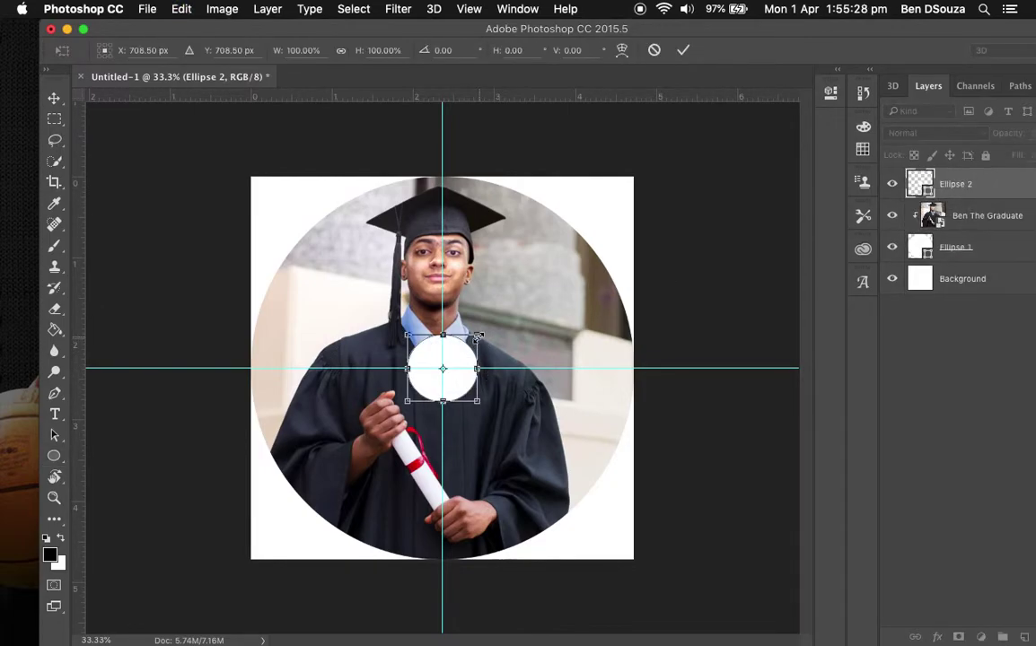
left_click_drag(479, 337, 460, 357)
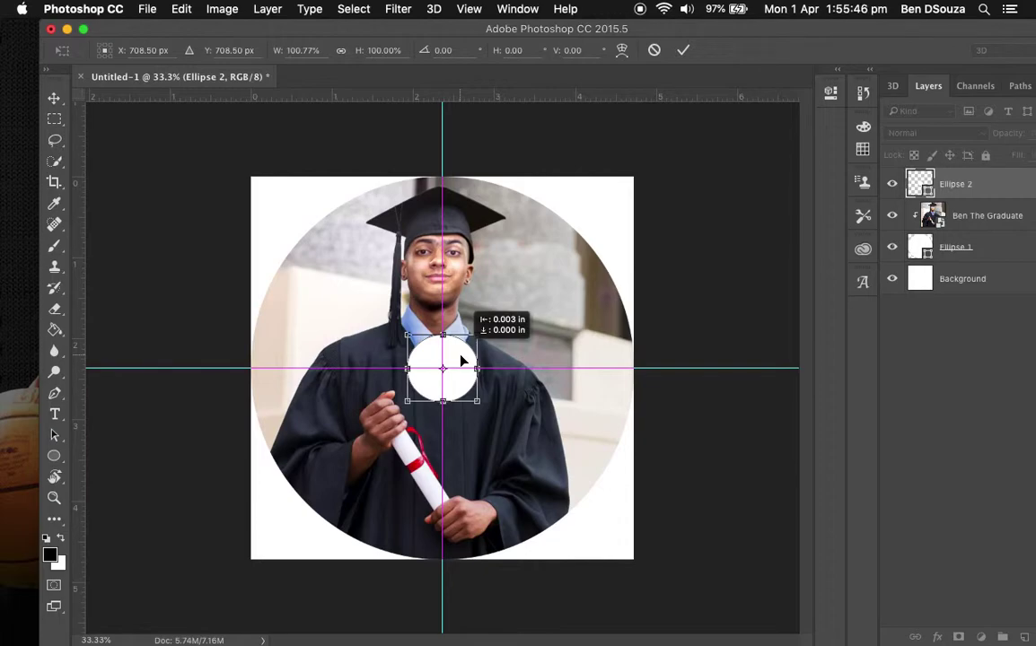
left_click_drag(463, 361, 463, 361)
key("Return")
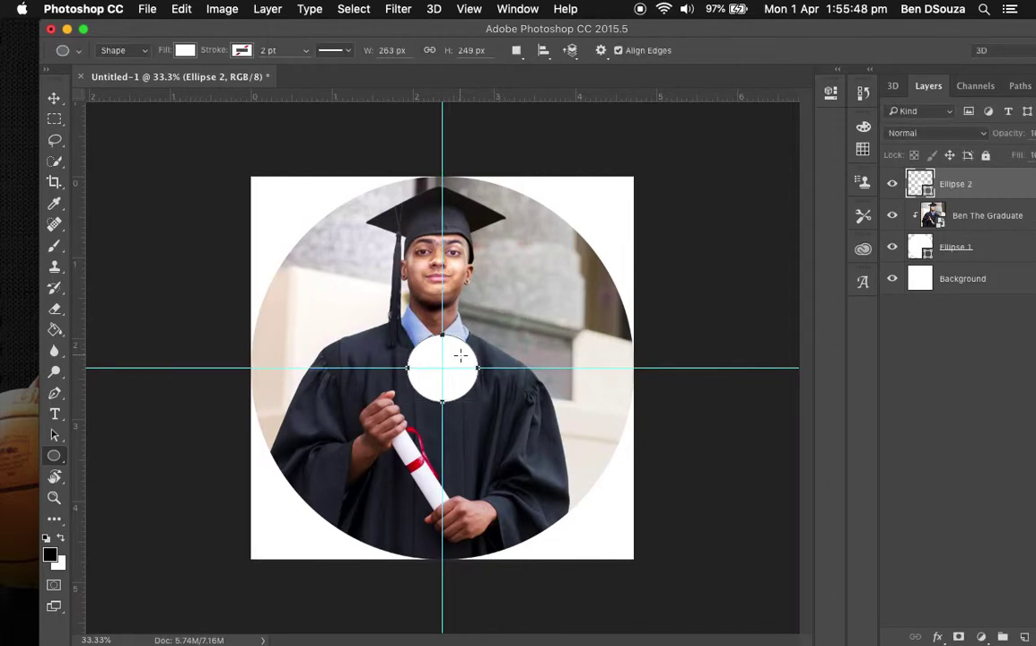
Hide the white Background layer, leaving both circles in their centred positions.
left_click(892, 280)
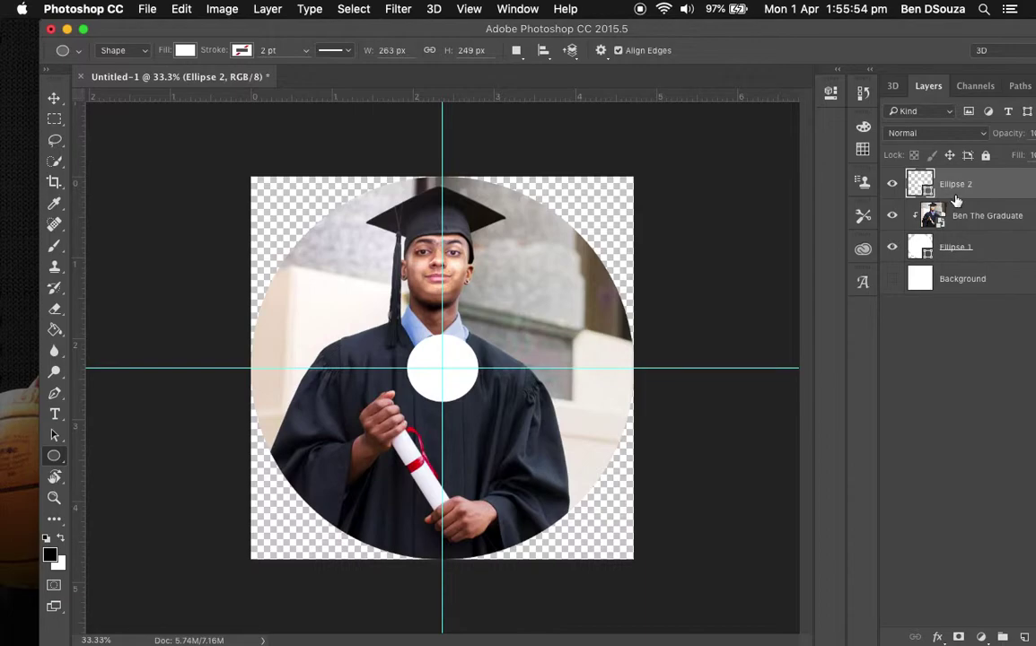
key("super+t")
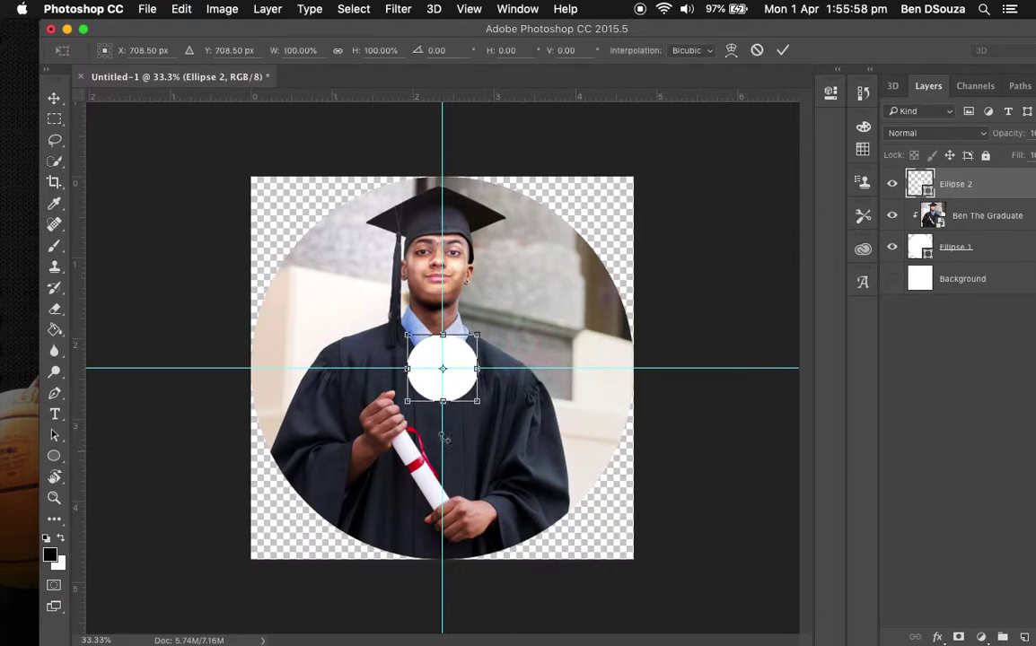
key("Return")
left_click(978, 213)
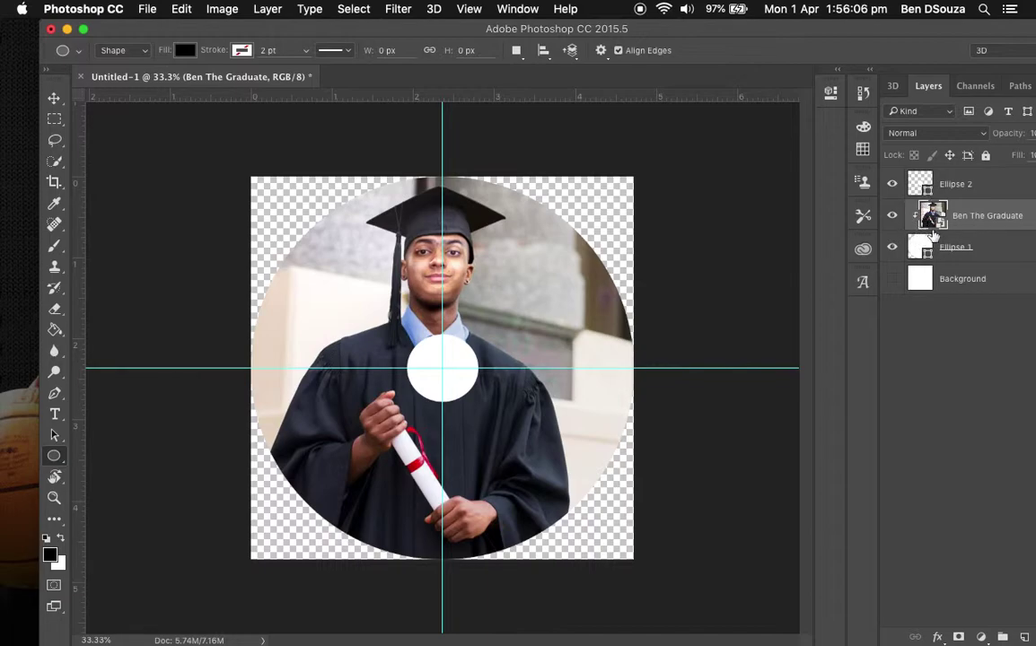
left_click(986, 248)
key("super+t")
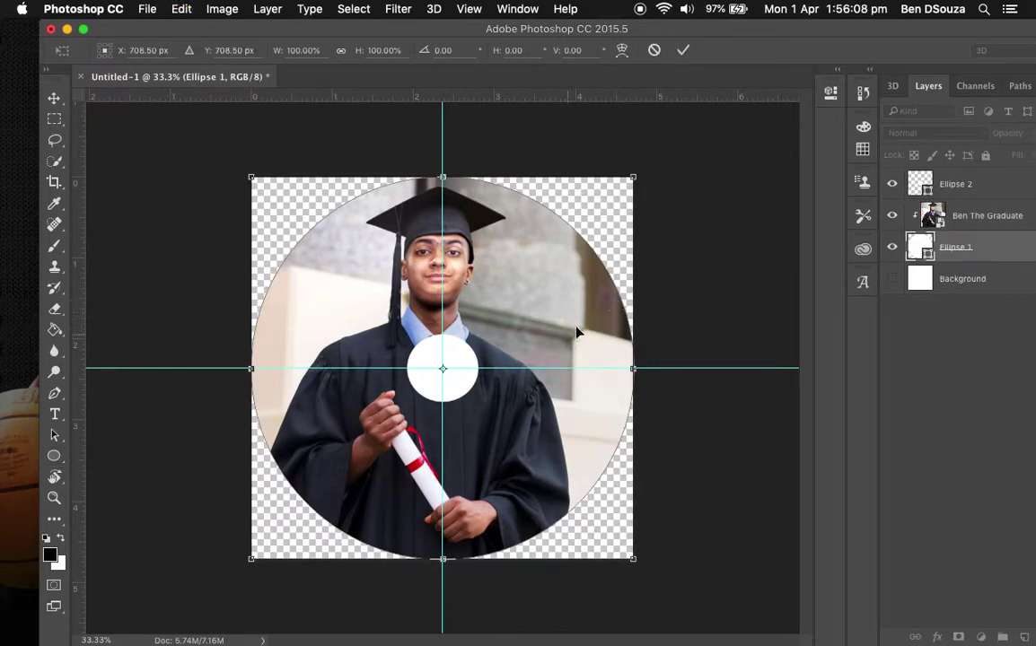
left_click_drag(586, 343, 668, 327)
key("Escape")
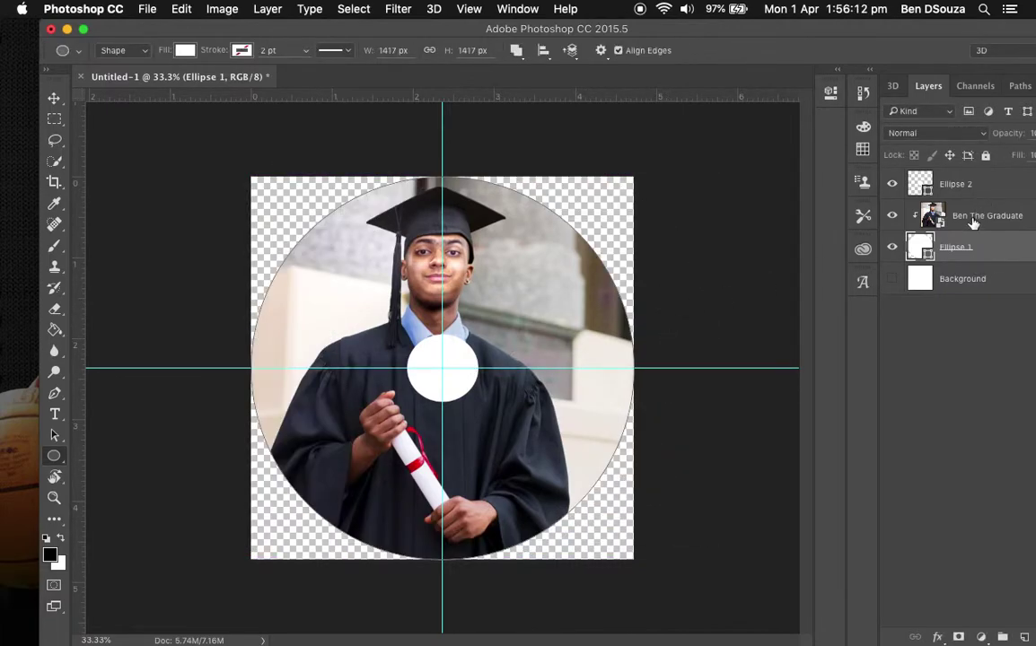
Try merging Ellipse 2 with the other layers, then undo to keep them separate.
left_click(988, 195, "shift")
right_click(988, 196)
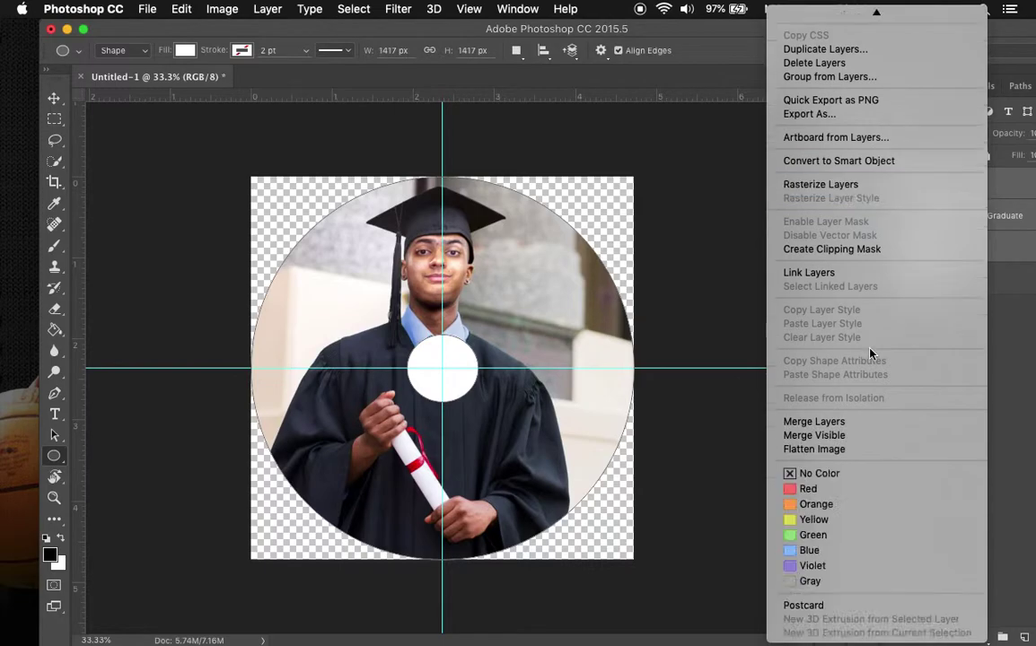
left_click(835, 433)
key("ctrl+z")
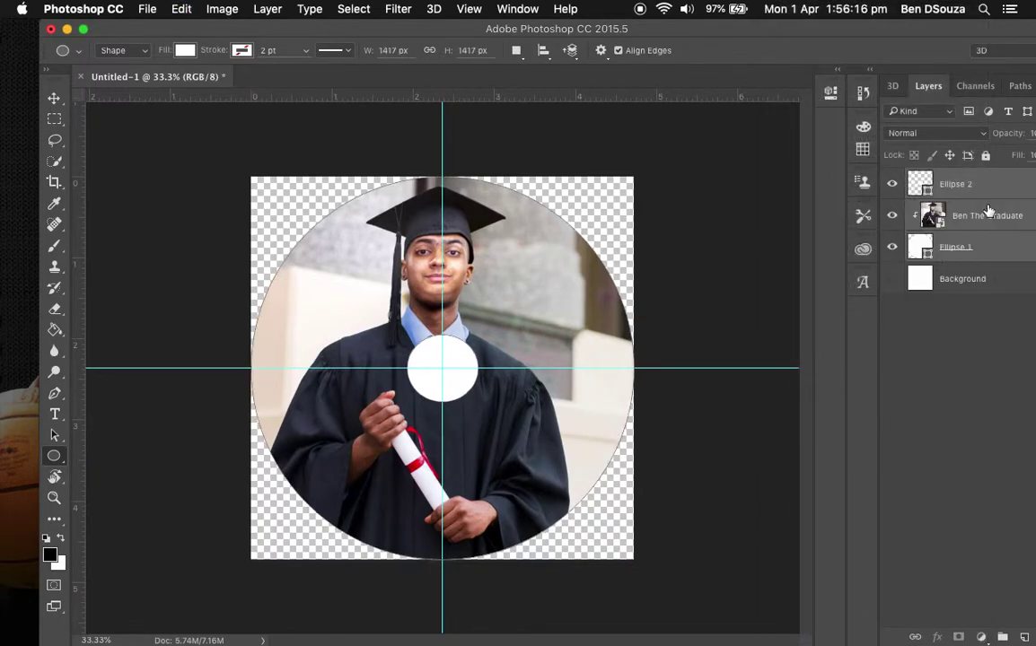
right_click(989, 205)
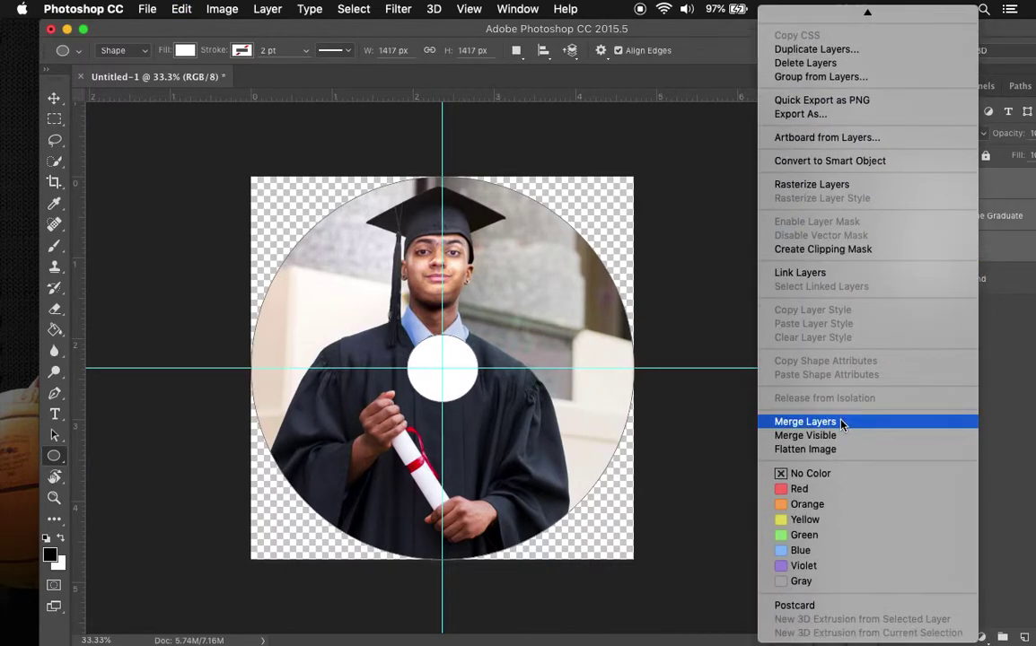
left_click(779, 422)
key("ctrl+t")
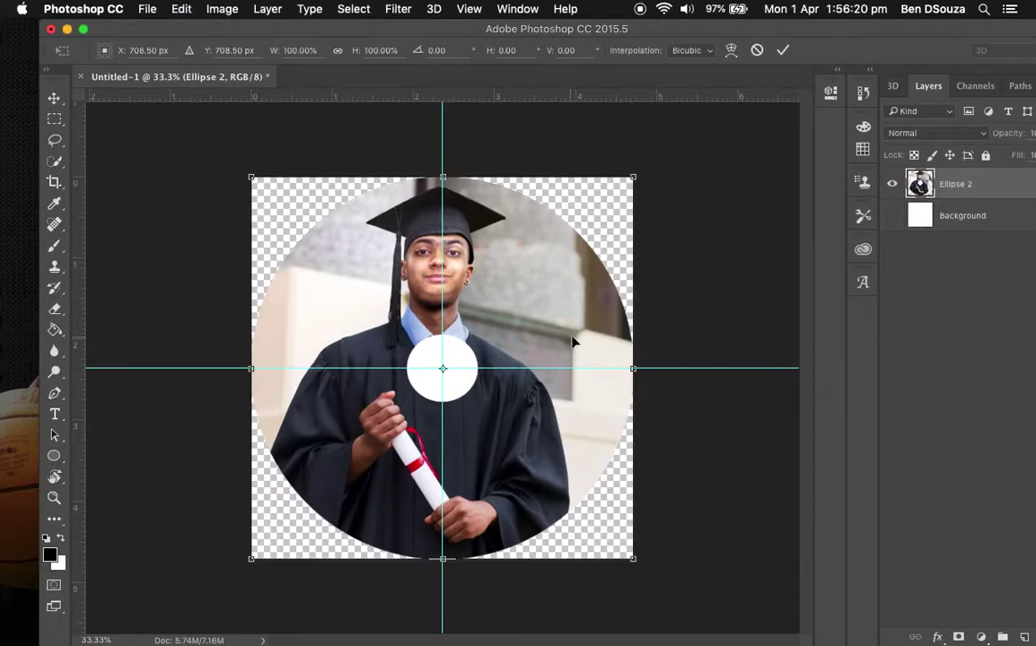
mouse_move(635, 351)
left_mouse_down()
mouse_move(746, 301)
mouse_move(575, 386)
mouse_move(635, 351)
mouse_move(543, 346)
mouse_move(575, 296)
mouse_move(636, 351)
left_mouse_up()
key("Return")
key("u")
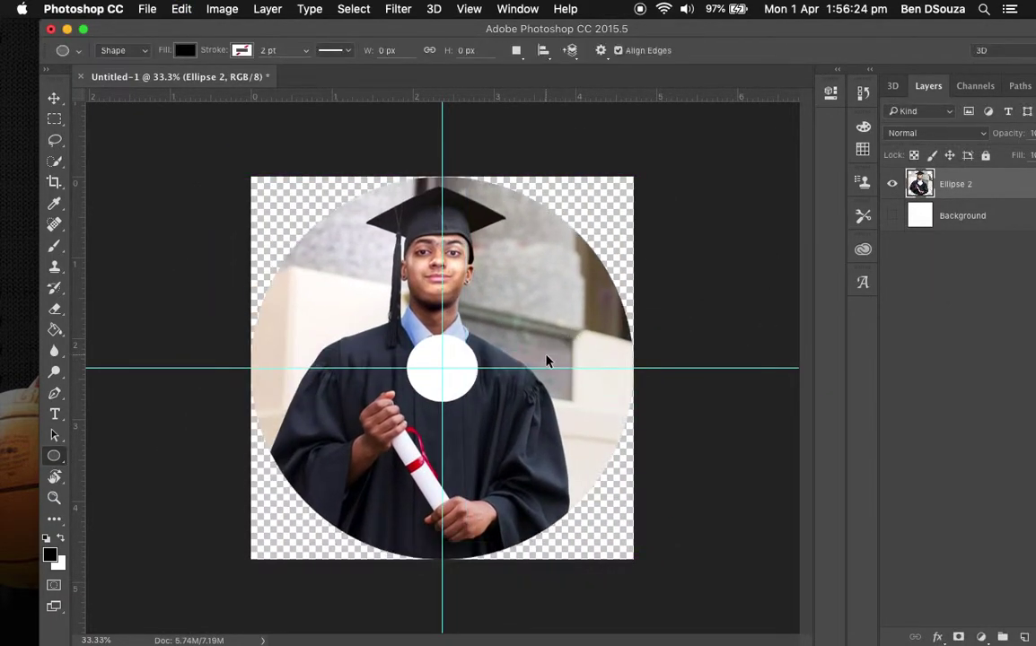
key("ctrl+z")
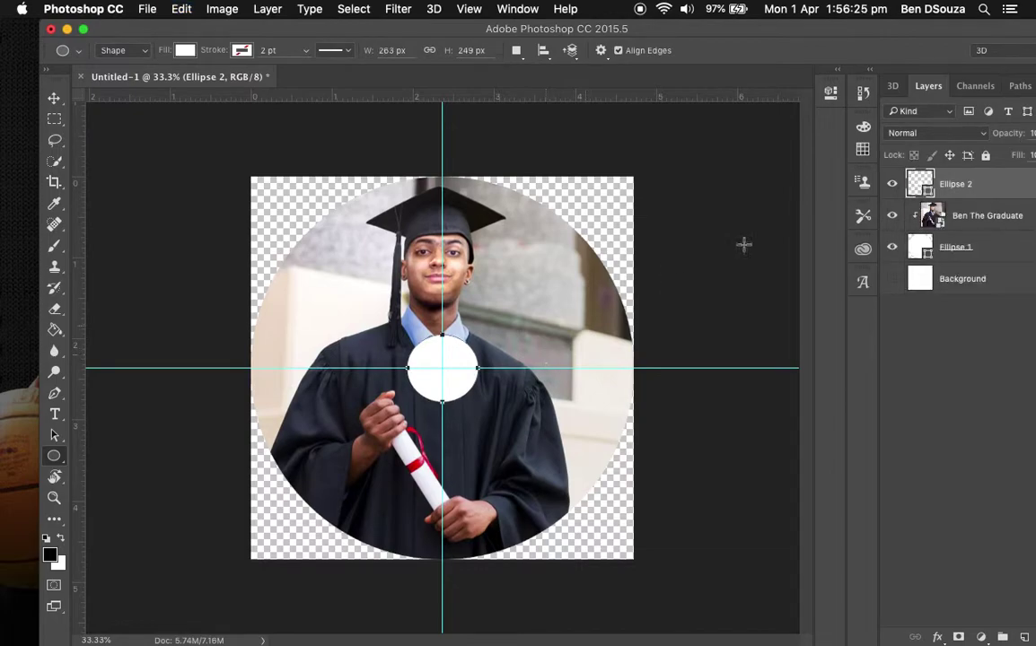
left_click(149, 9)
Save the document to the Desktop as test cd.psd.
left_click(493, 93)
key("super+s")
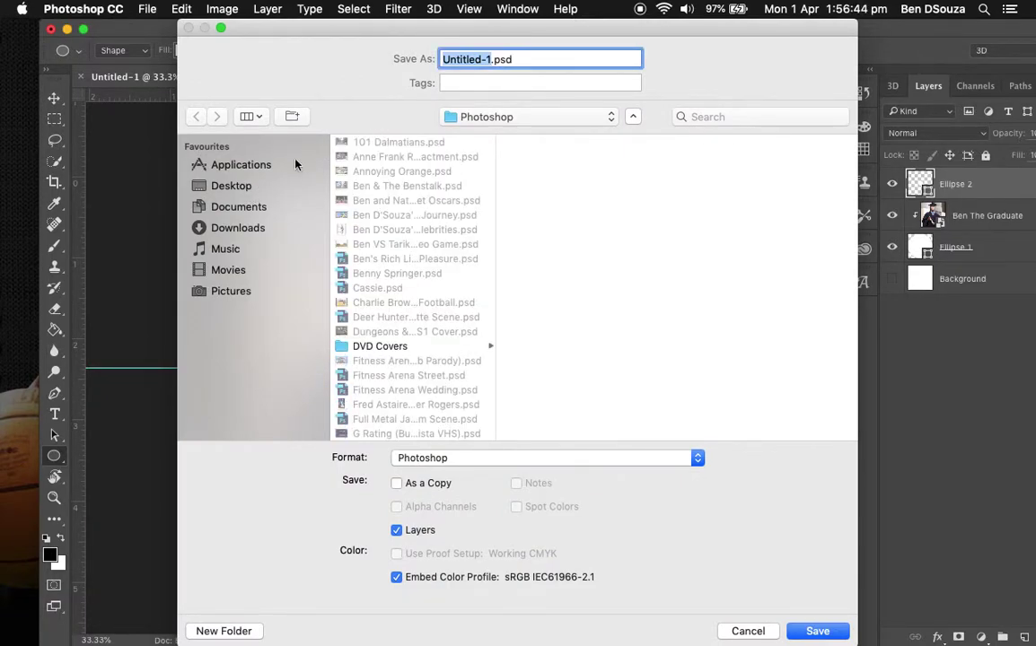
left_click(242, 190)
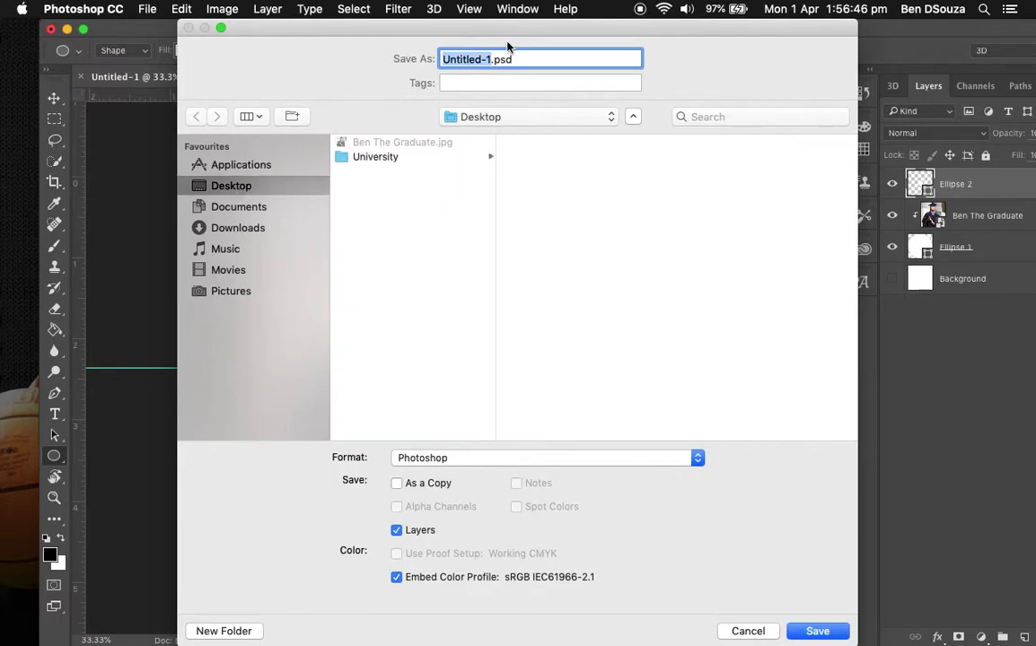
type("test co")
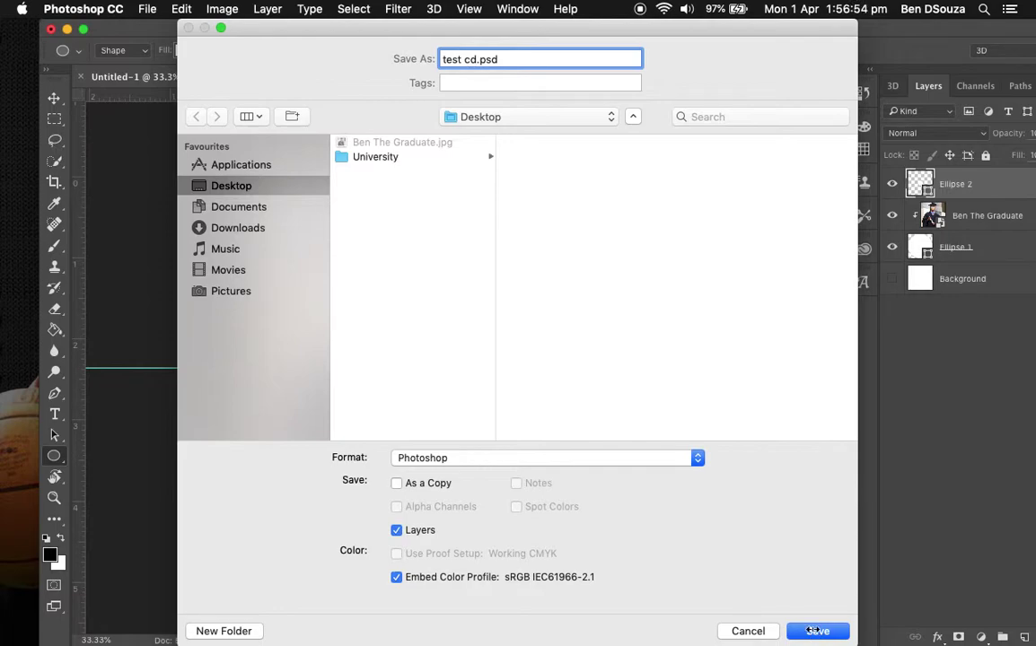
left_click_drag(542, 32, 518, 5)
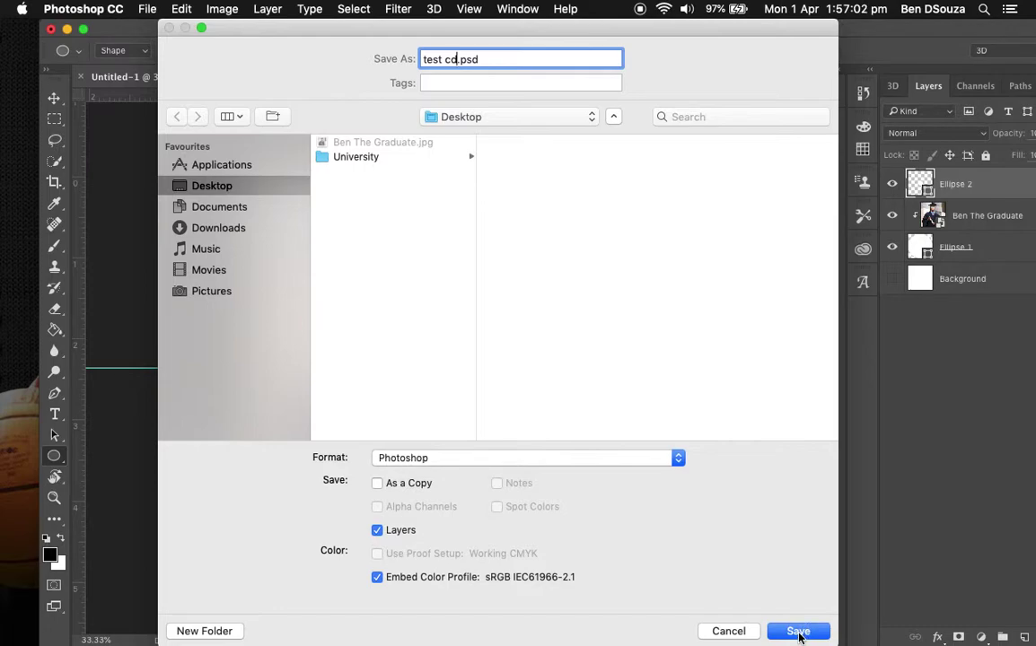
left_click(800, 633)
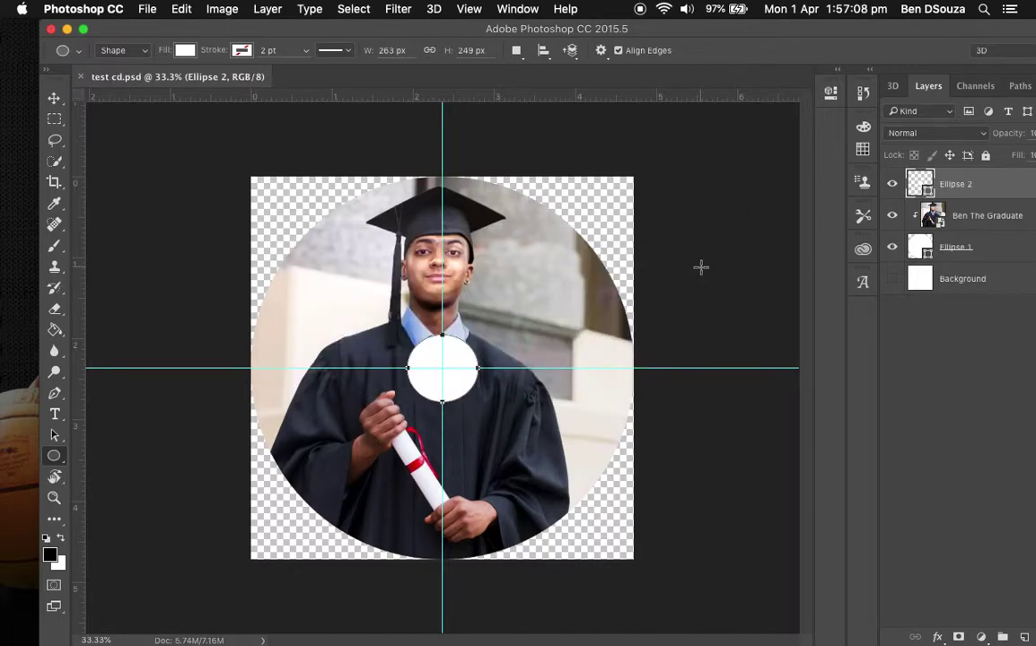
key("ctrl+Right")
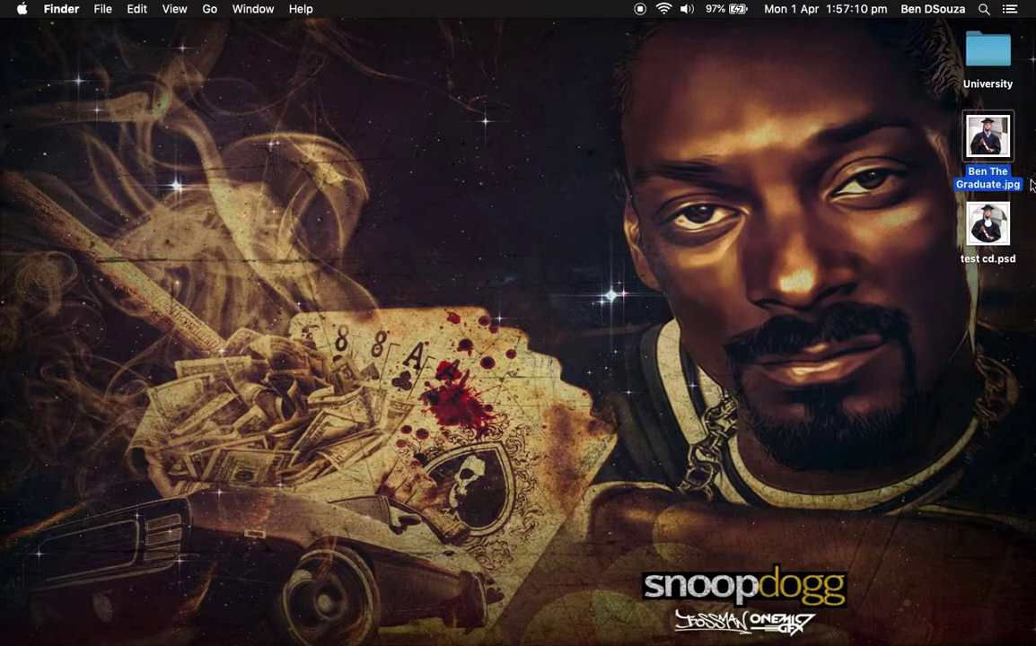
left_click(988, 225)
key("space")
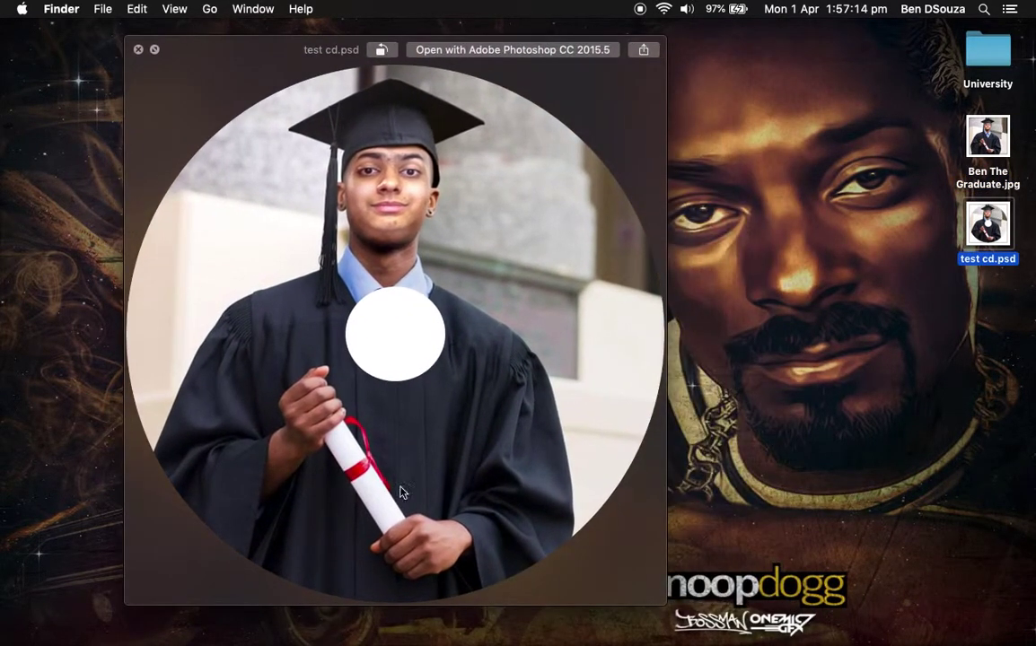
key("ctrl+Left")
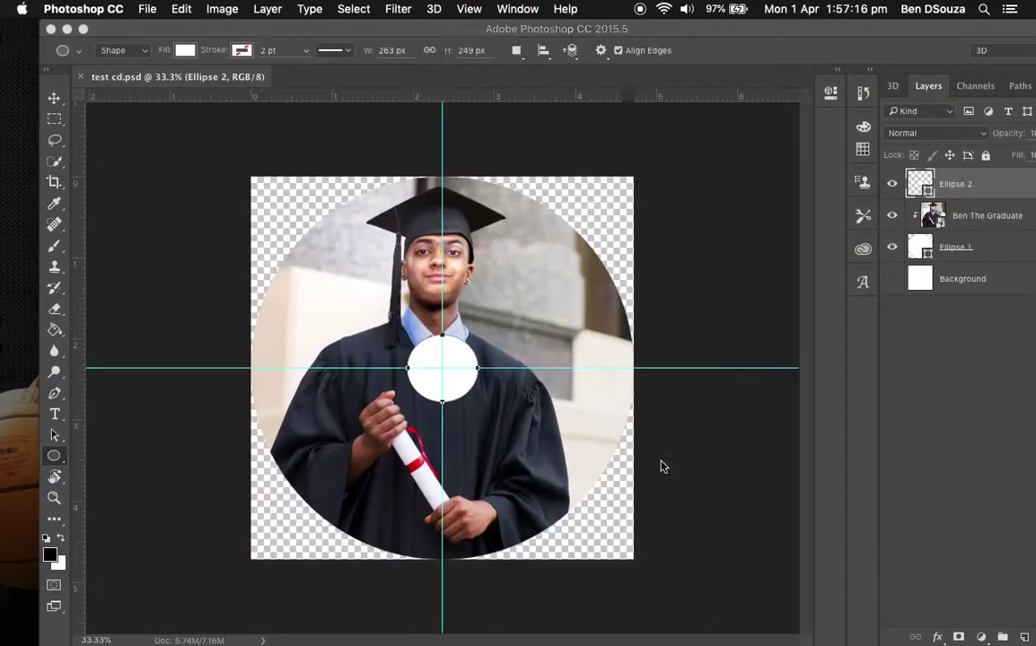
key("ctrl+Right")
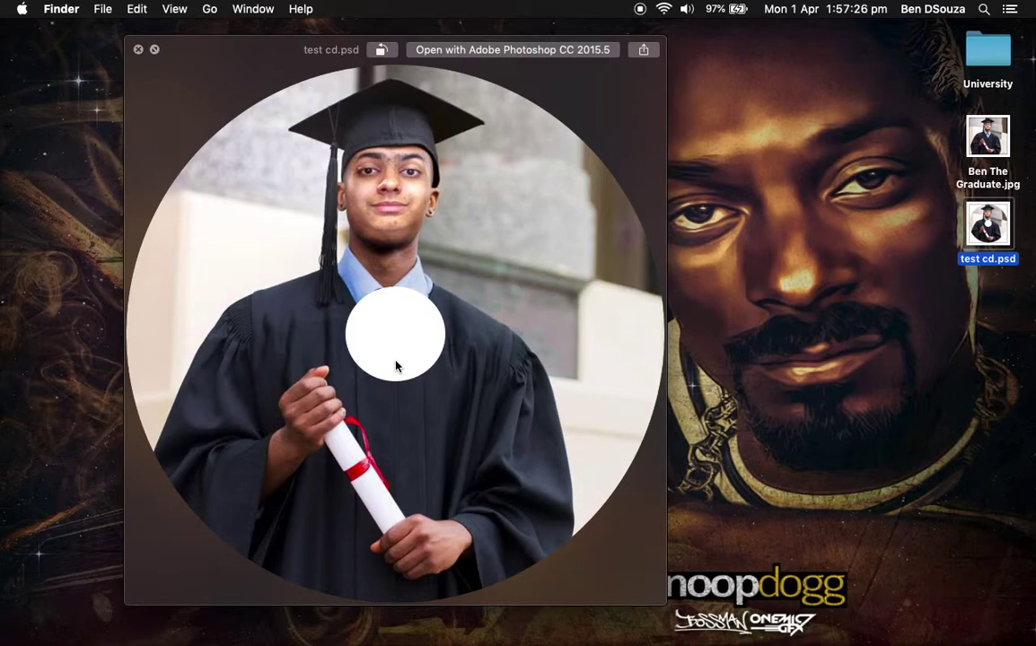
left_click_drag(396, 365, 496, 351)
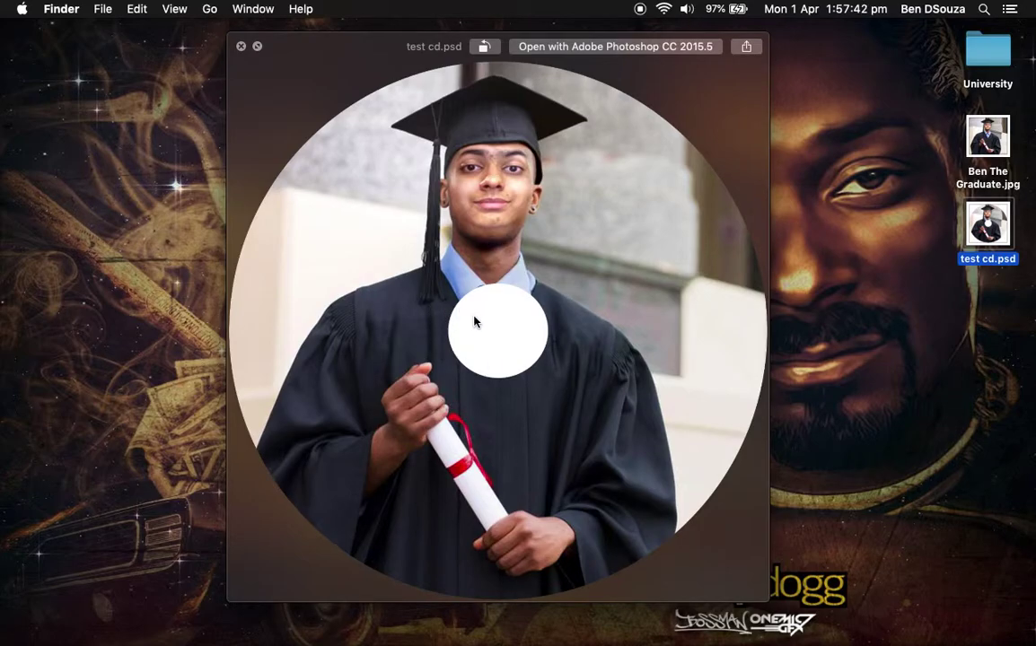
key("space")
key("super+Tab")
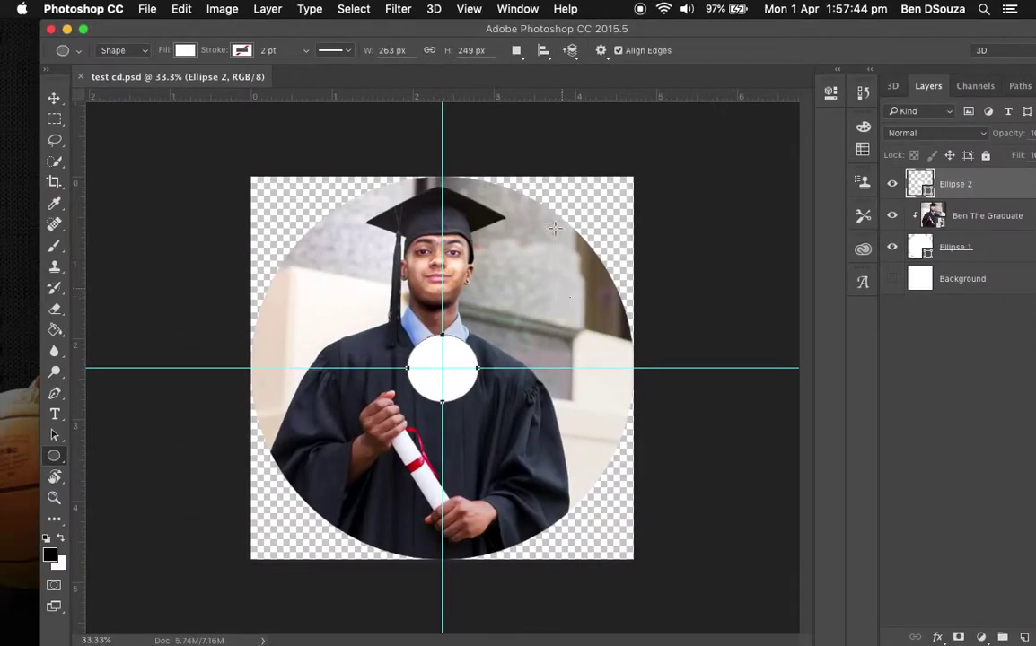